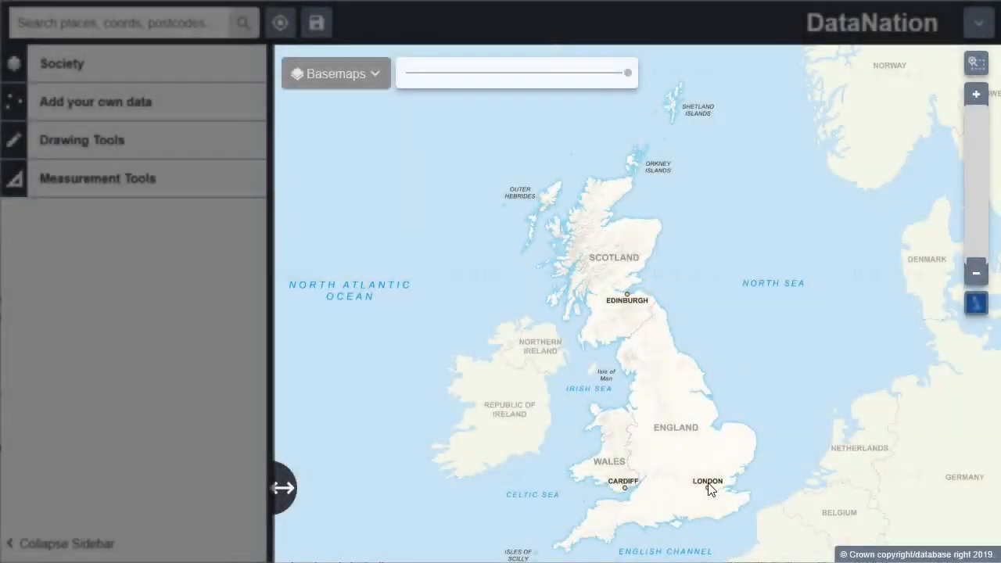
Zoom and pan the map from Great Britain to central London around Westminster, Regent's Park and the City.
scroll(710, 489, up, 4)
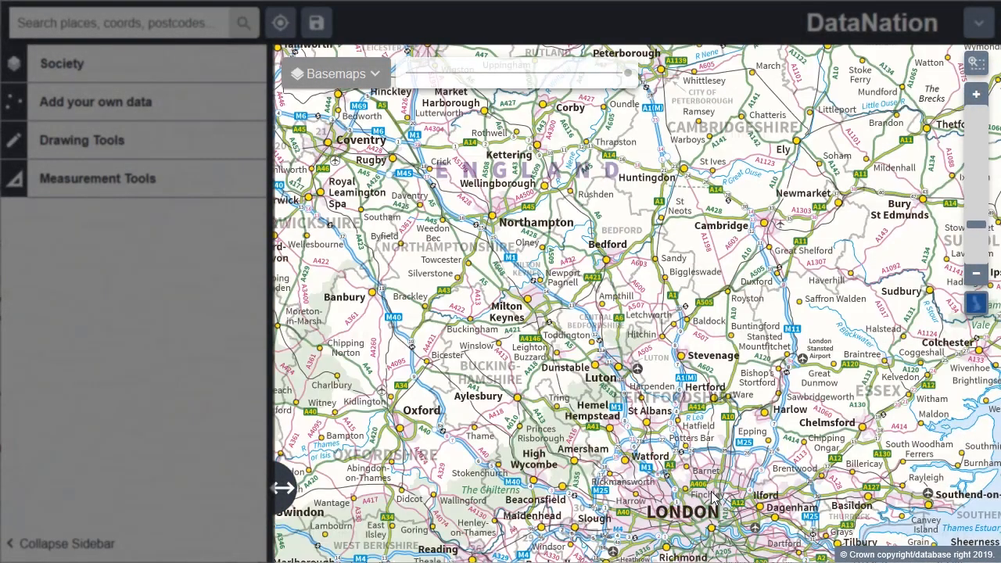
scroll(712, 497, up, 1)
scroll(713, 497, up, 1)
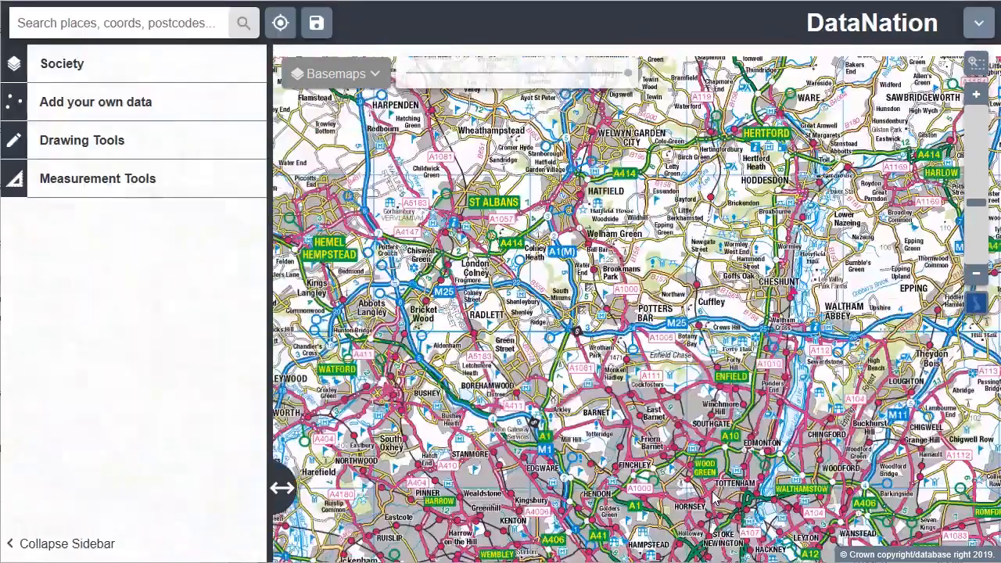
drag(744, 449, 739, 420)
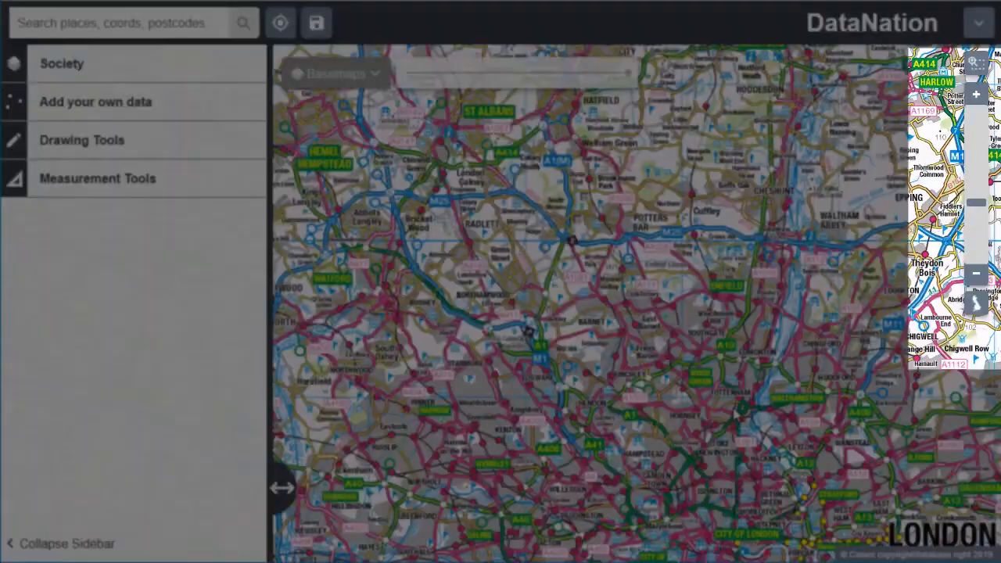
scroll(737, 418, up, 1)
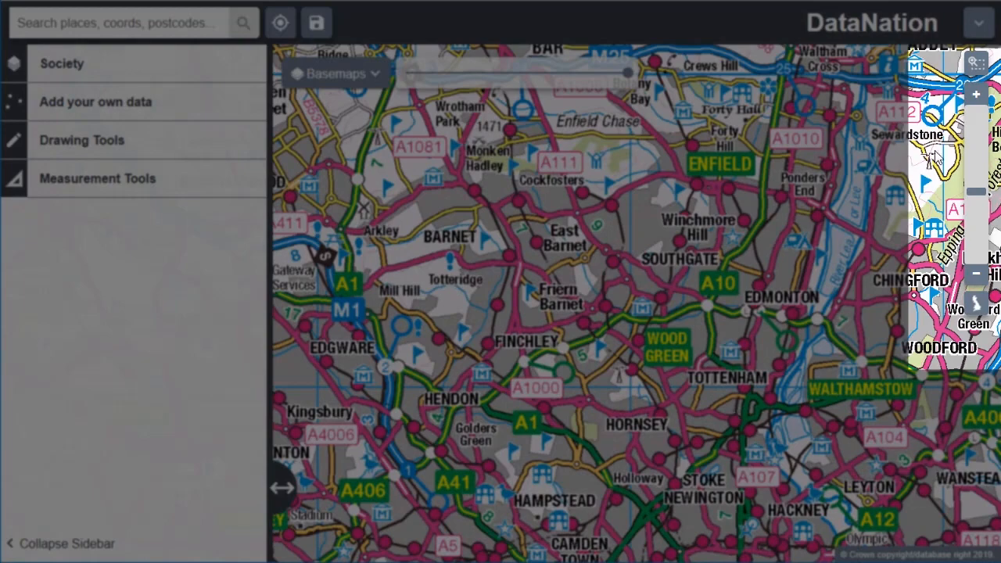
click(976, 98)
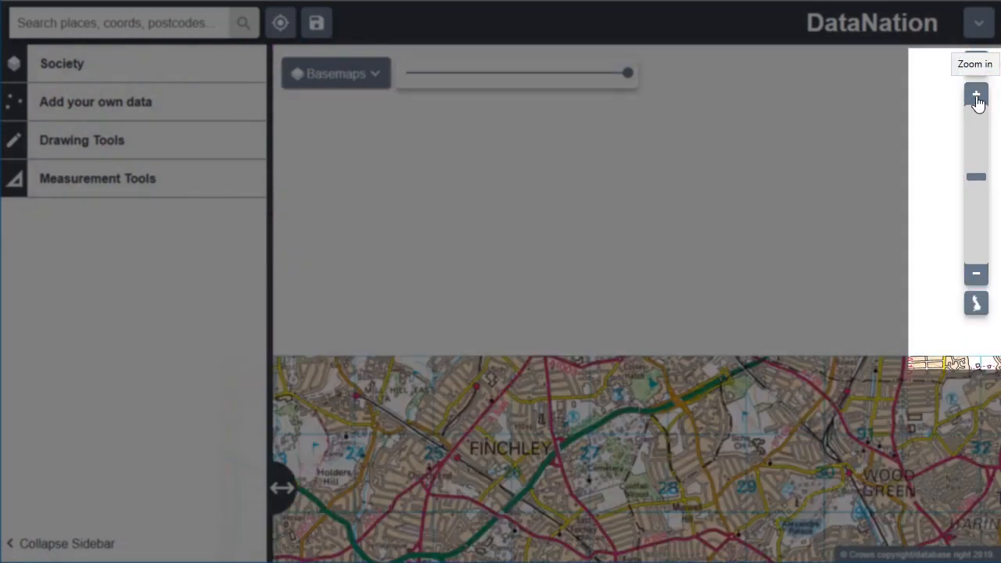
click(975, 280)
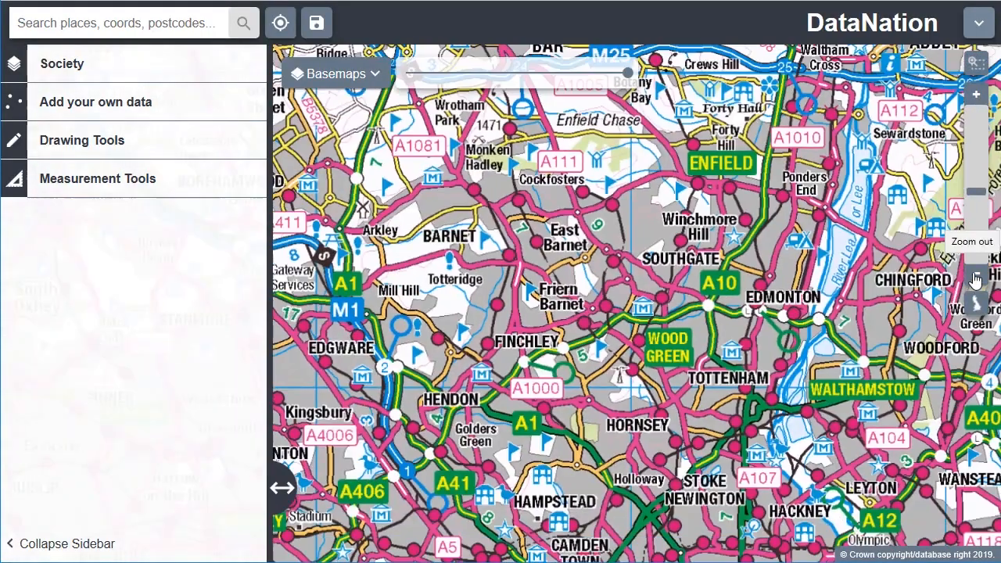
drag(753, 450, 867, 270)
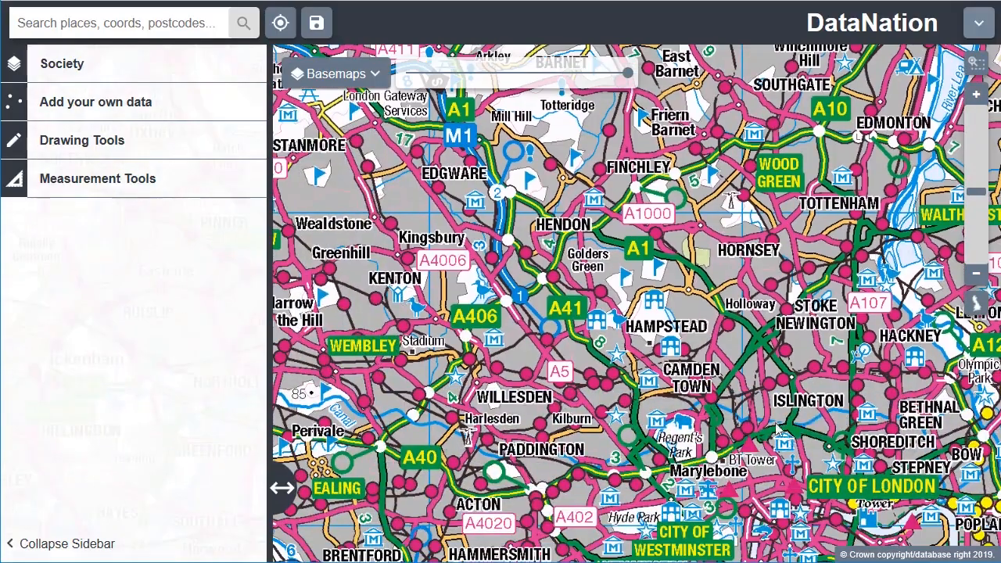
drag(915, 482, 725, 330)
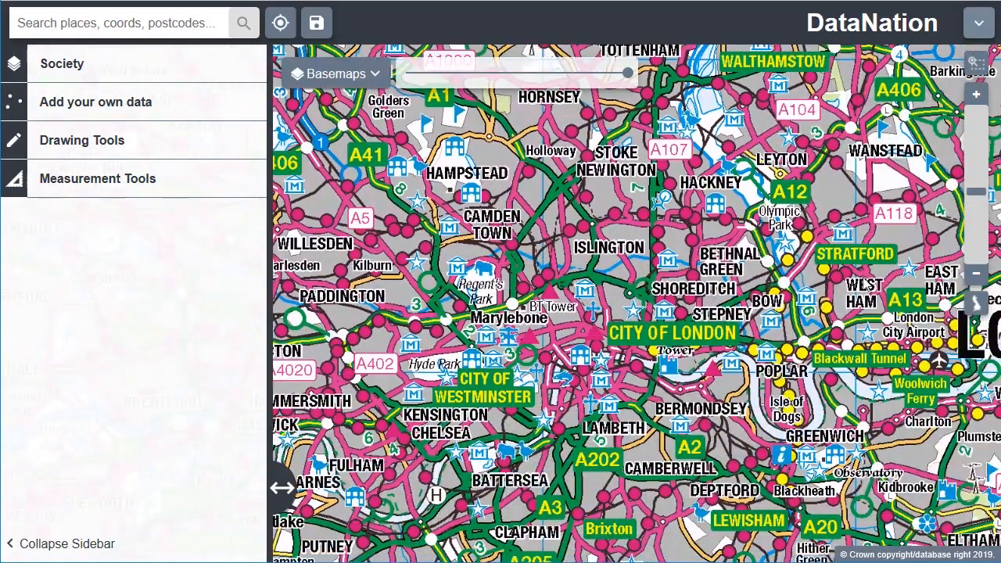
click(978, 96)
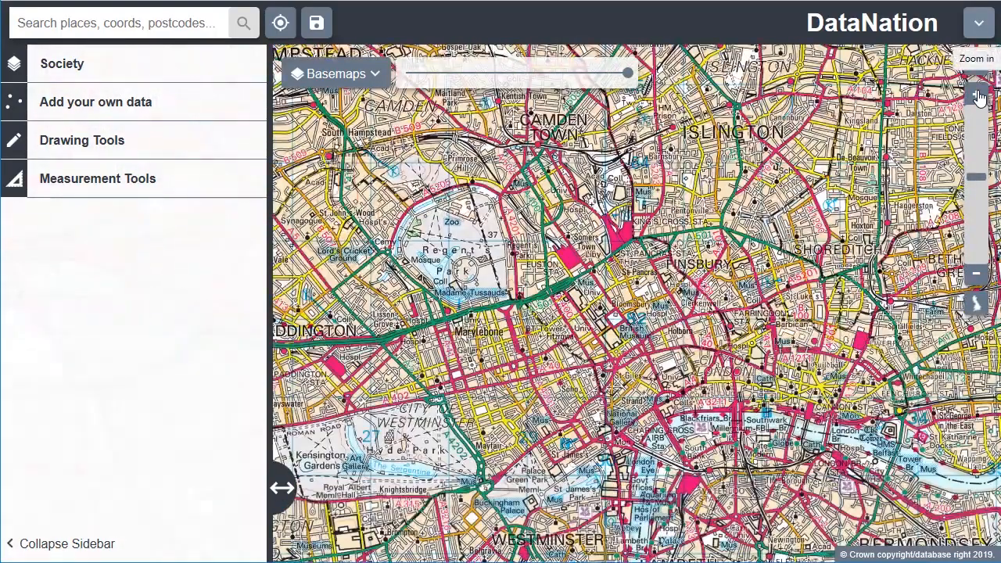
Check the available basemaps and display the Society layer for people living alone over central London.
click(376, 76)
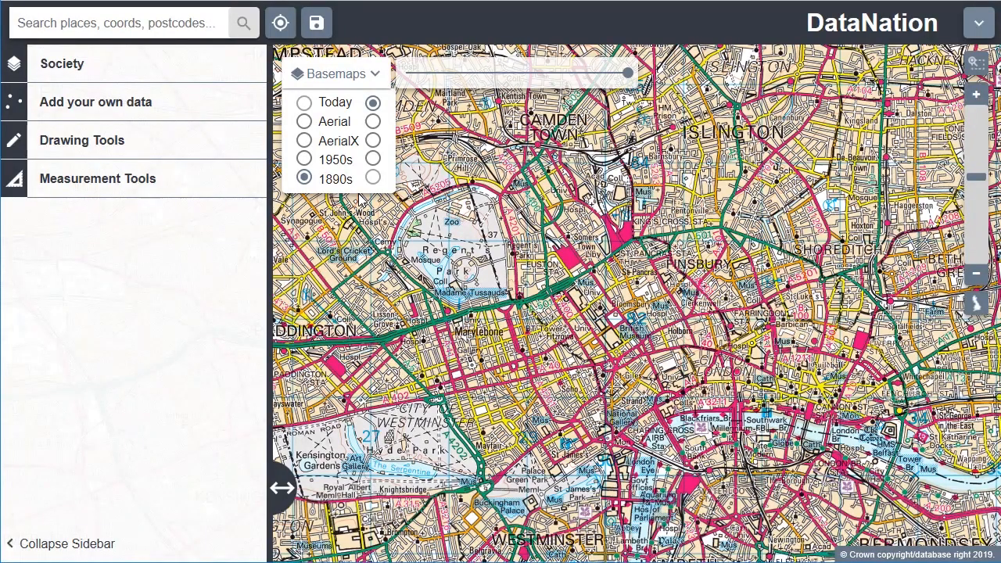
click(379, 75)
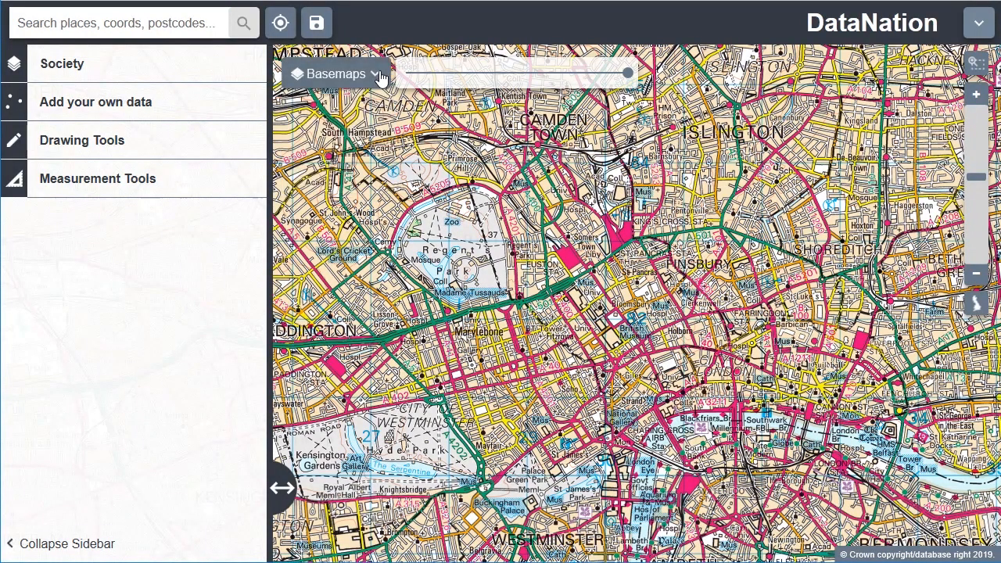
click(84, 69)
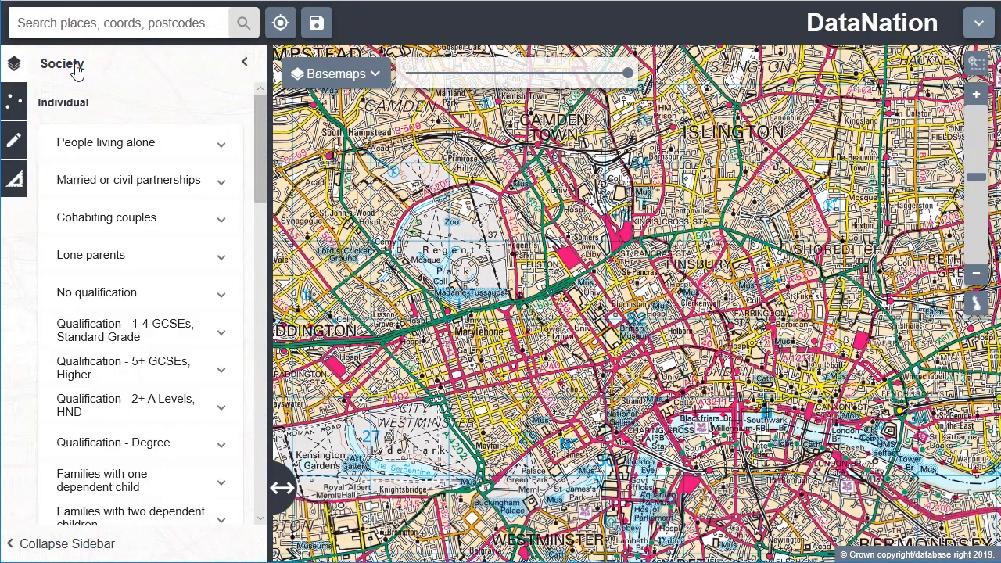
click(143, 153)
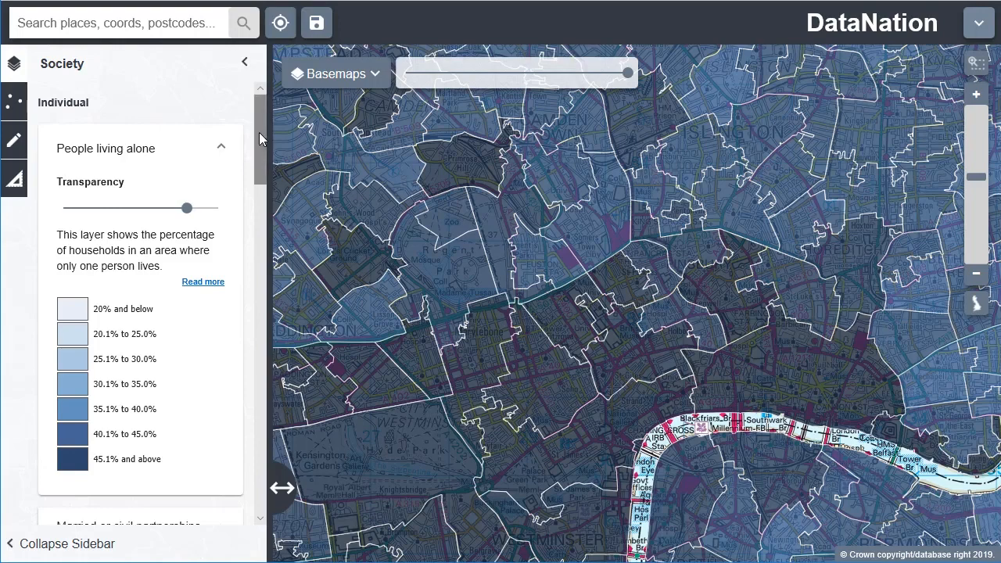
Browse the remaining Society layers, including Household and Neighbourhood, and view the tool for adding your own CSV data.
drag(259, 132, 259, 381)
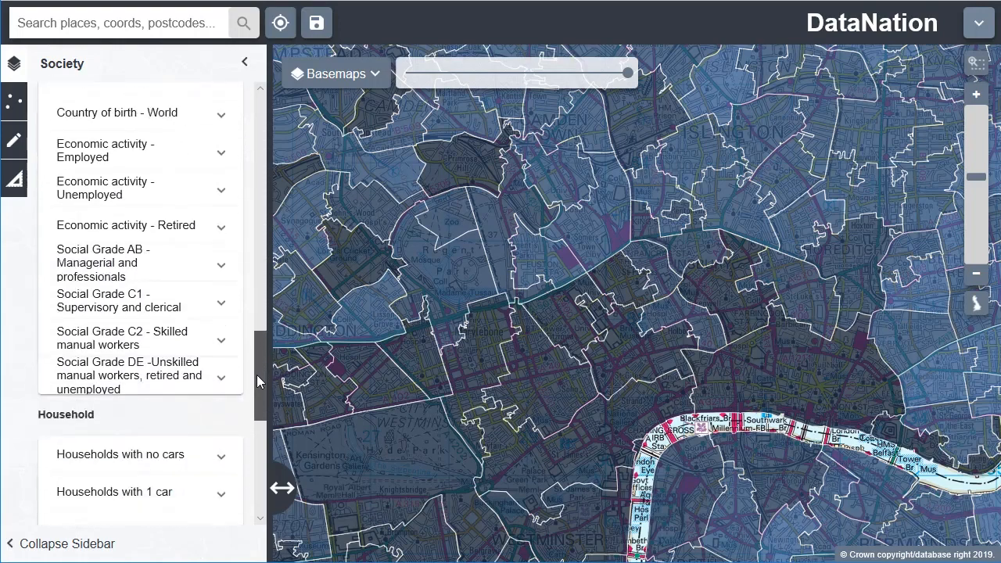
scroll(235, 368, down, 1)
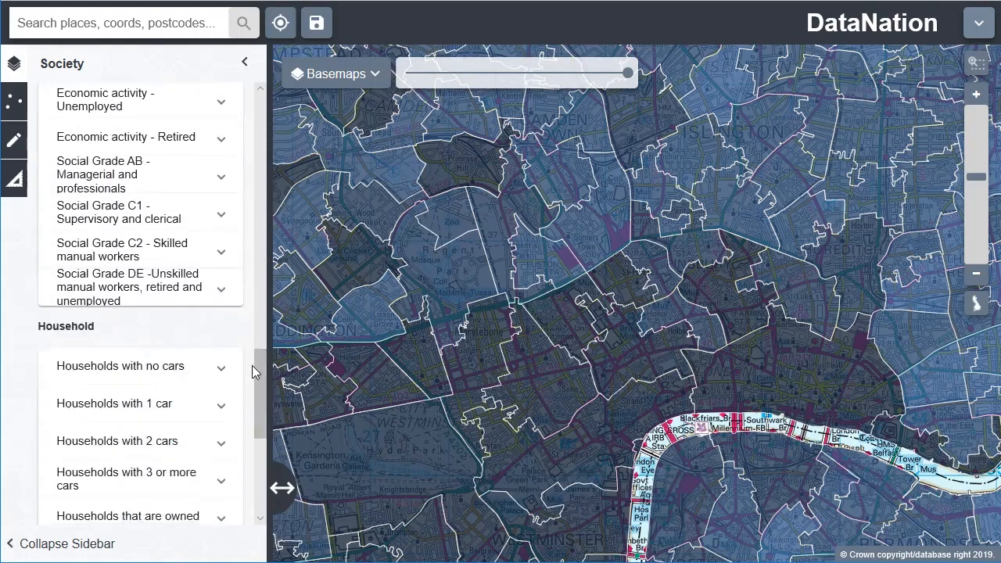
drag(262, 368, 258, 469)
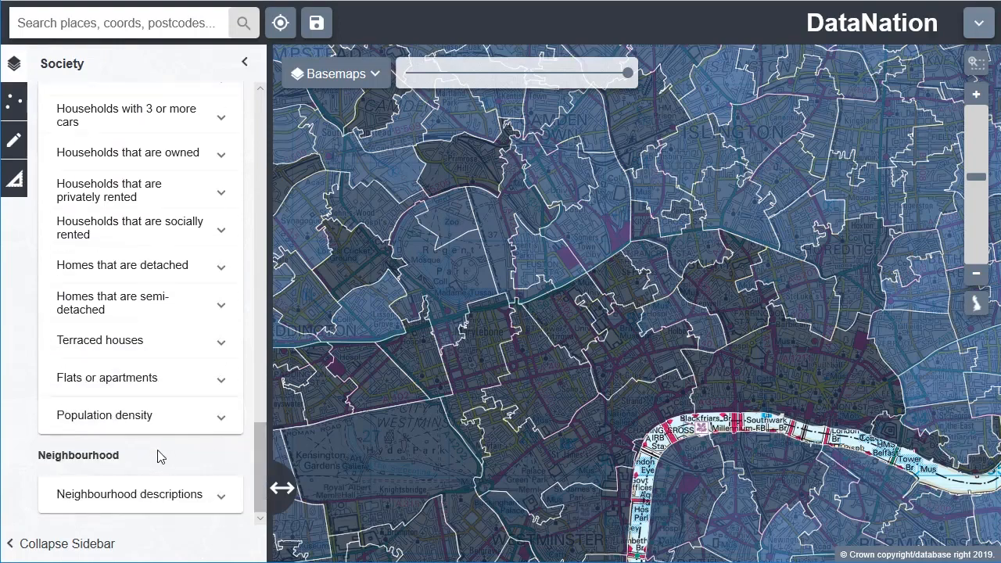
click(15, 105)
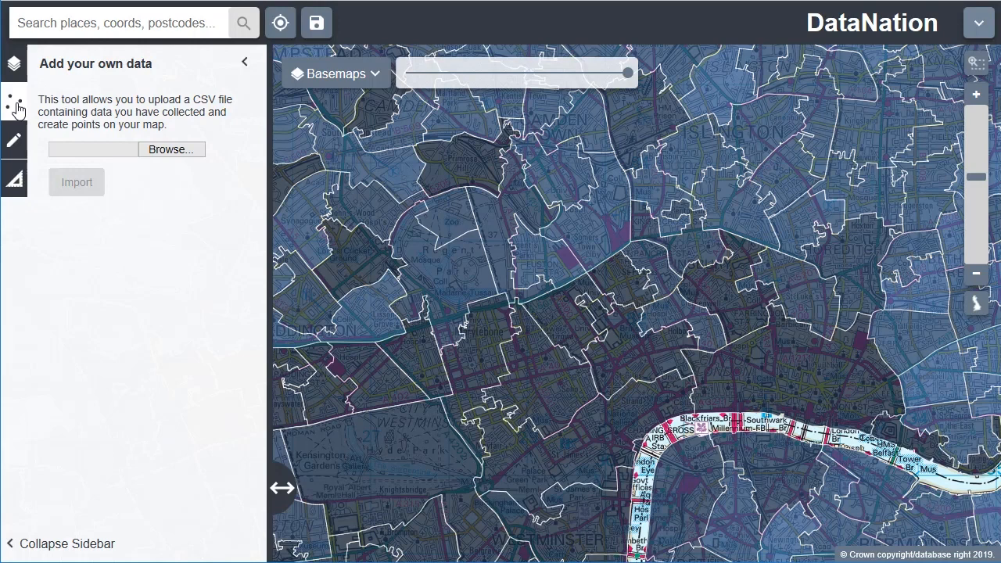
Place two grinning-face markers on the map west and southwest of Regent's Park.
click(15, 147)
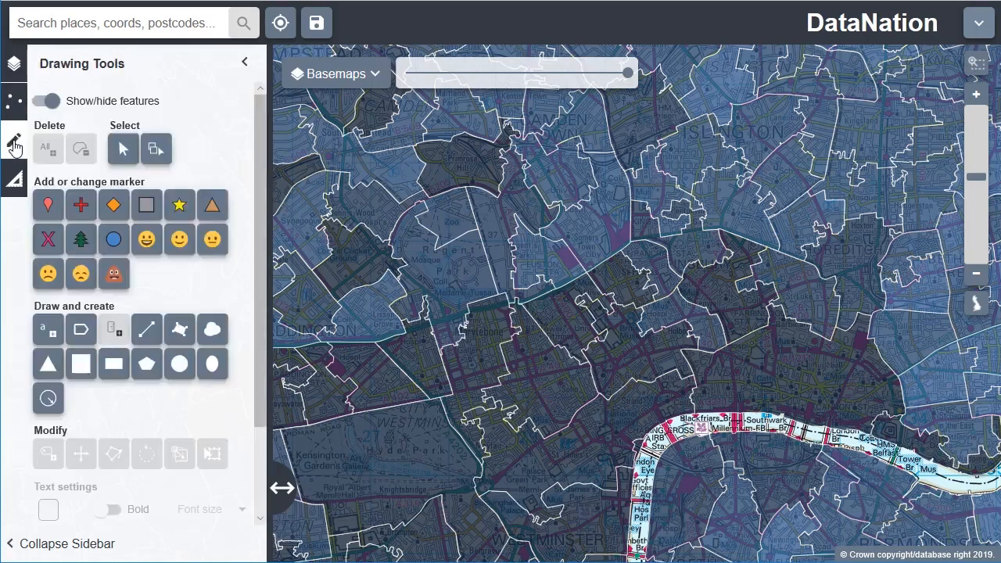
click(147, 241)
click(370, 264)
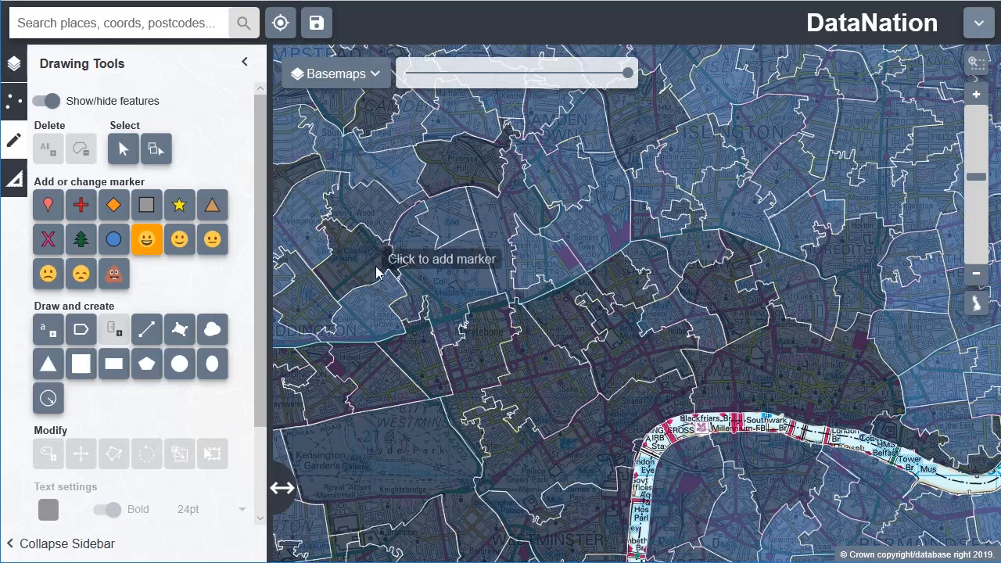
click(373, 313)
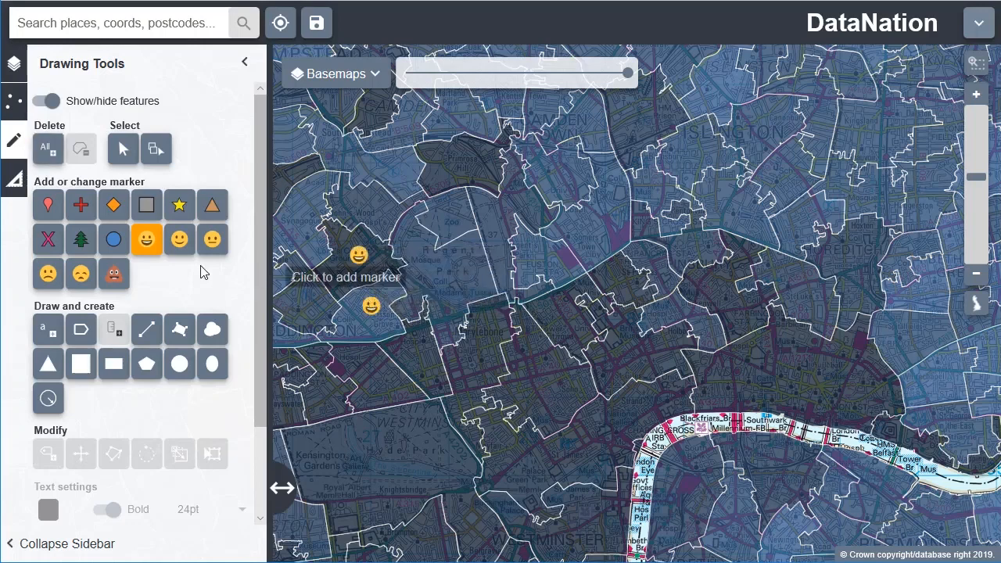
View the distance measurement tool and try collapsing, restoring and resizing the sidebar.
click(18, 181)
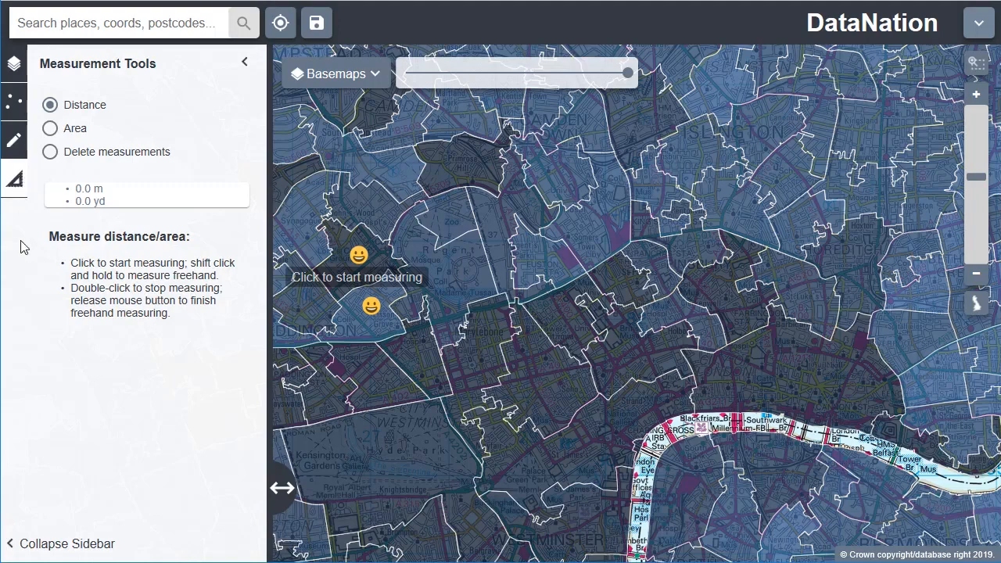
click(78, 545)
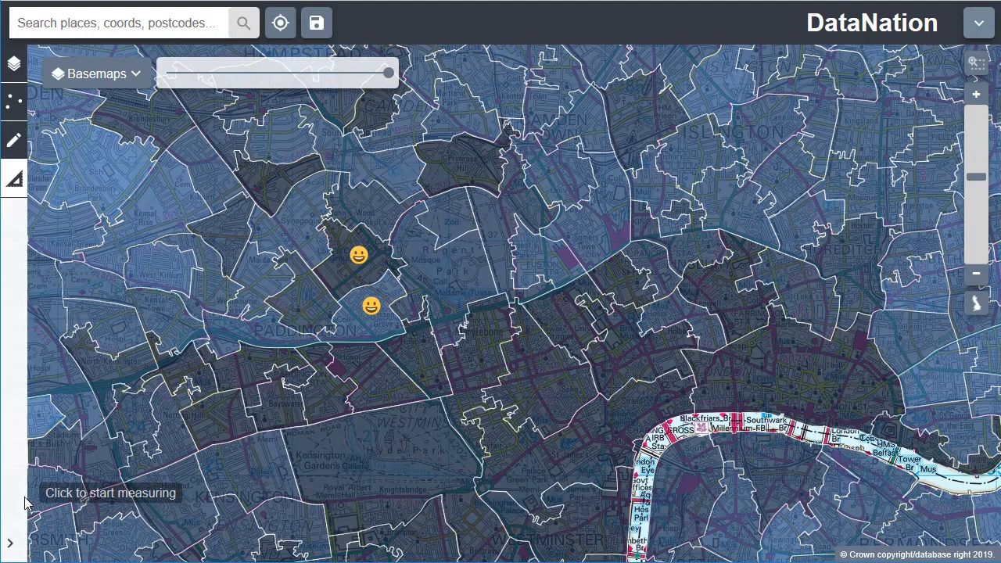
click(10, 543)
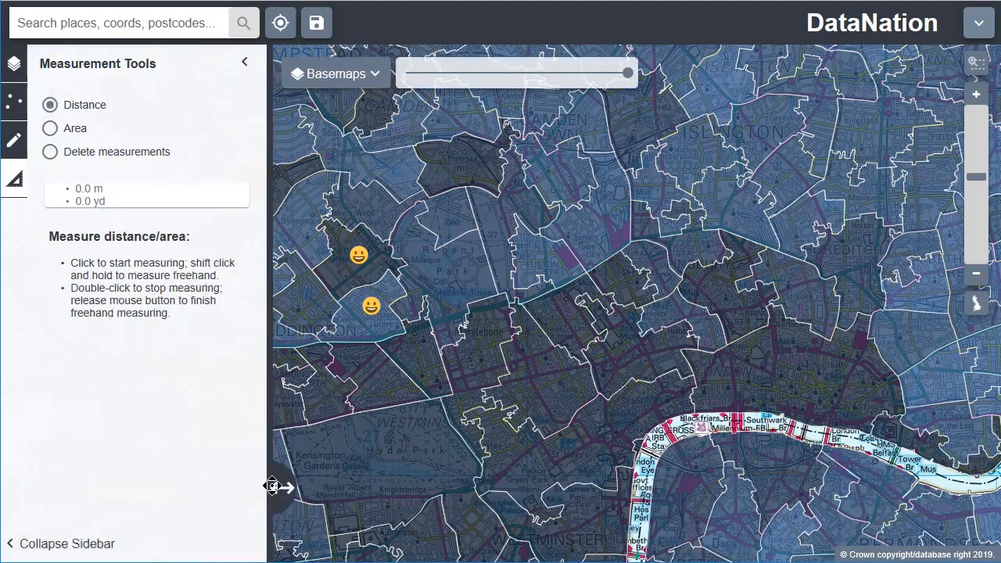
drag(269, 447, 156, 447)
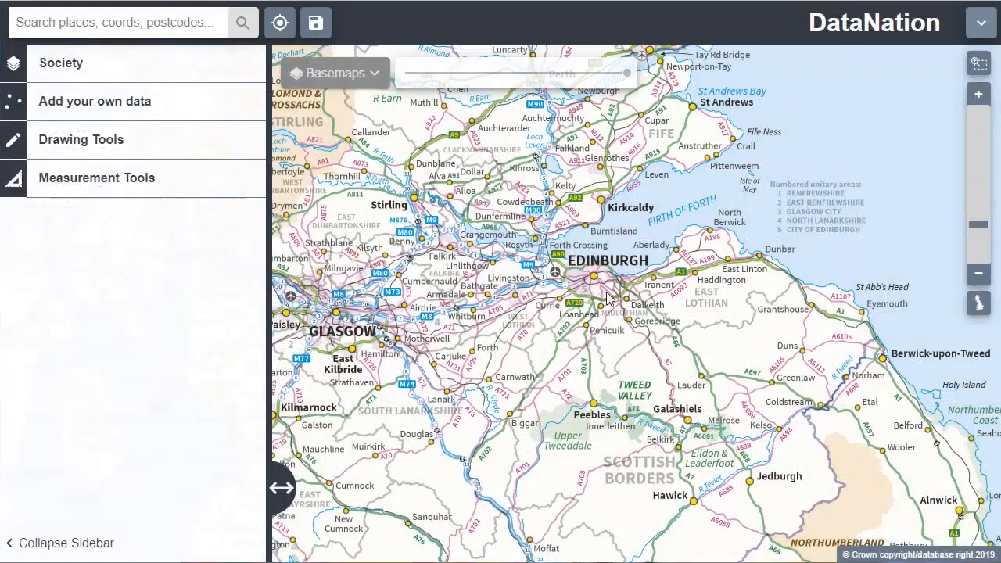
Display the No qualification layer over Edinburgh and bring its full percentage legend into view.
scroll(604, 299, up, 1)
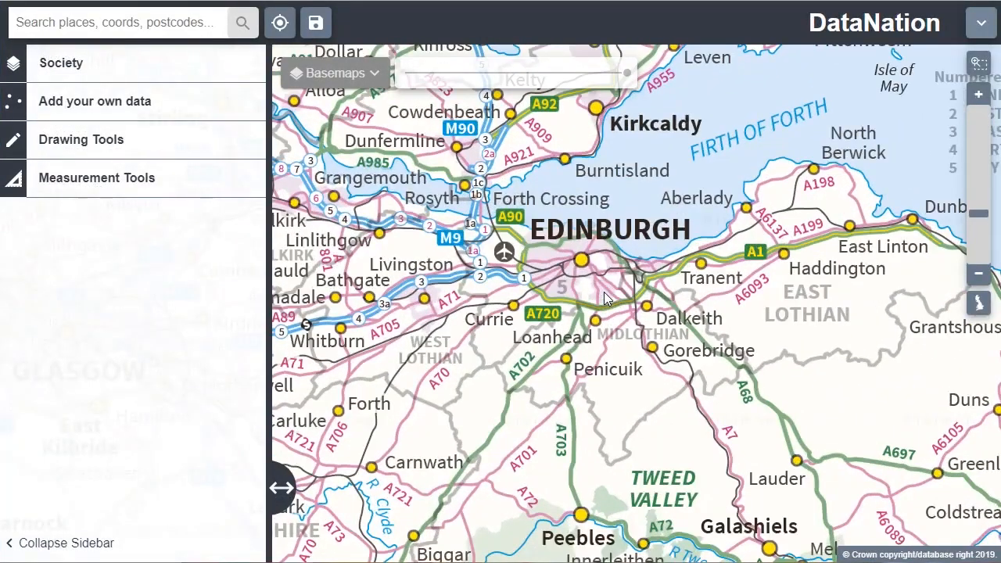
scroll(604, 291, up, 1)
scroll(595, 305, up, 1)
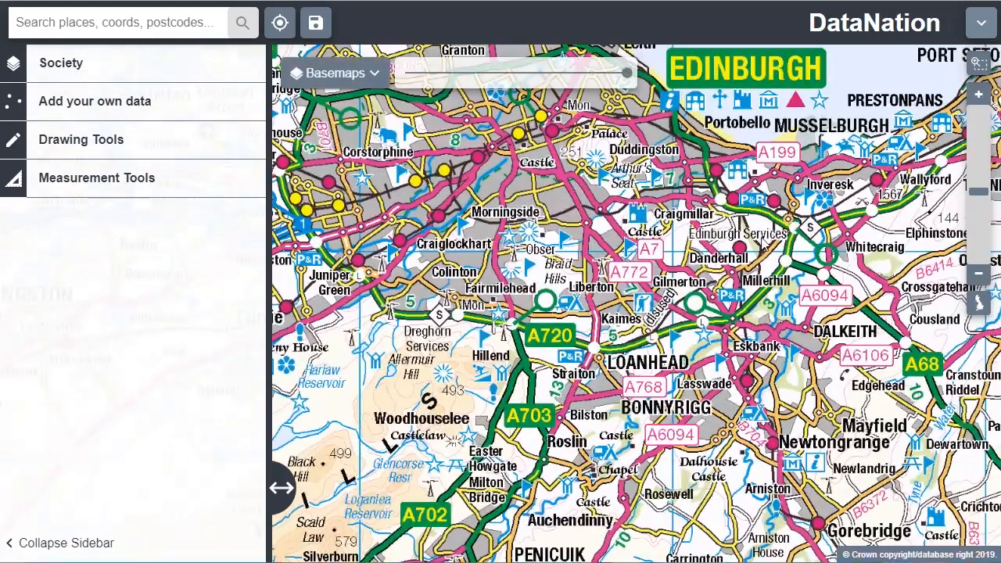
drag(727, 270, 715, 358)
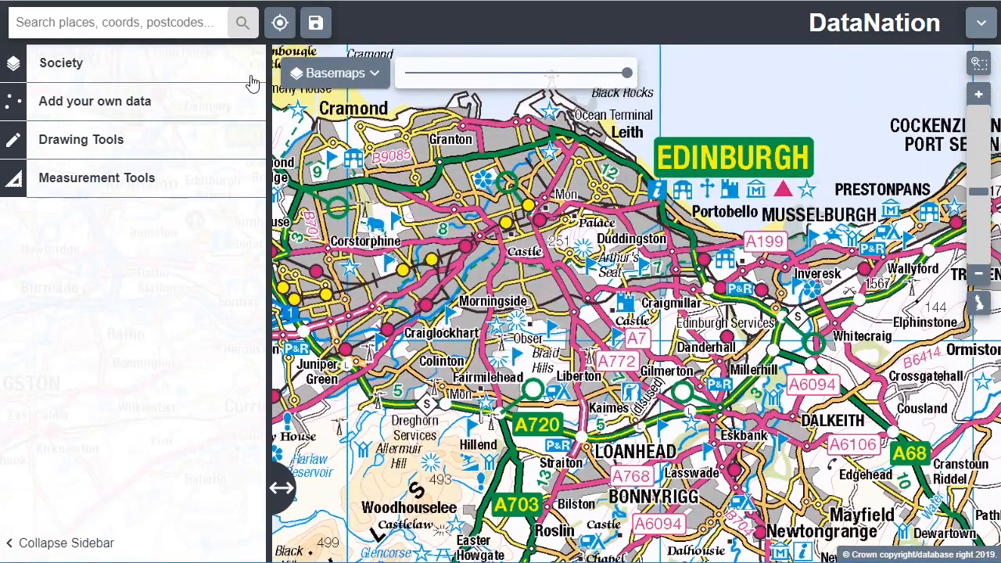
click(83, 68)
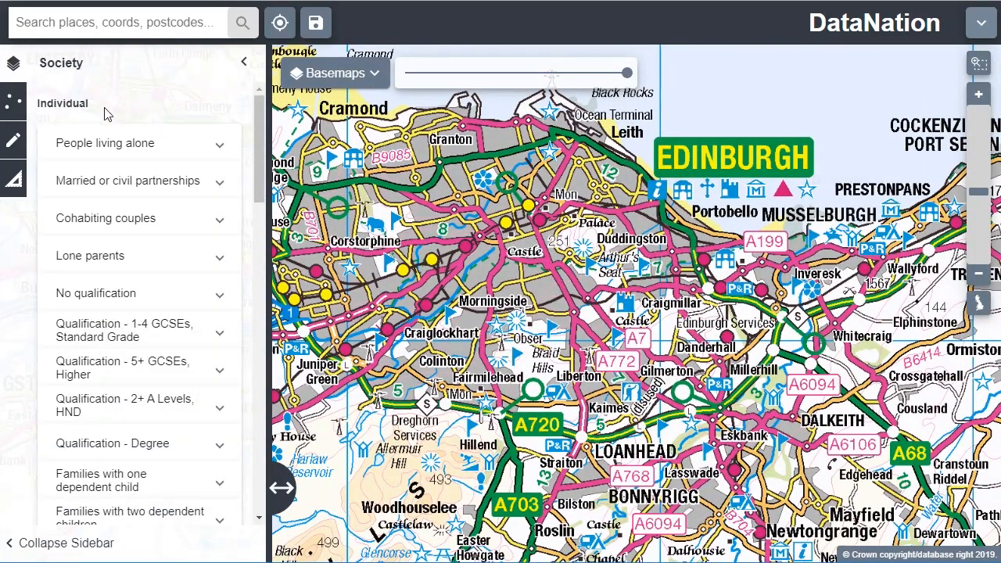
click(199, 300)
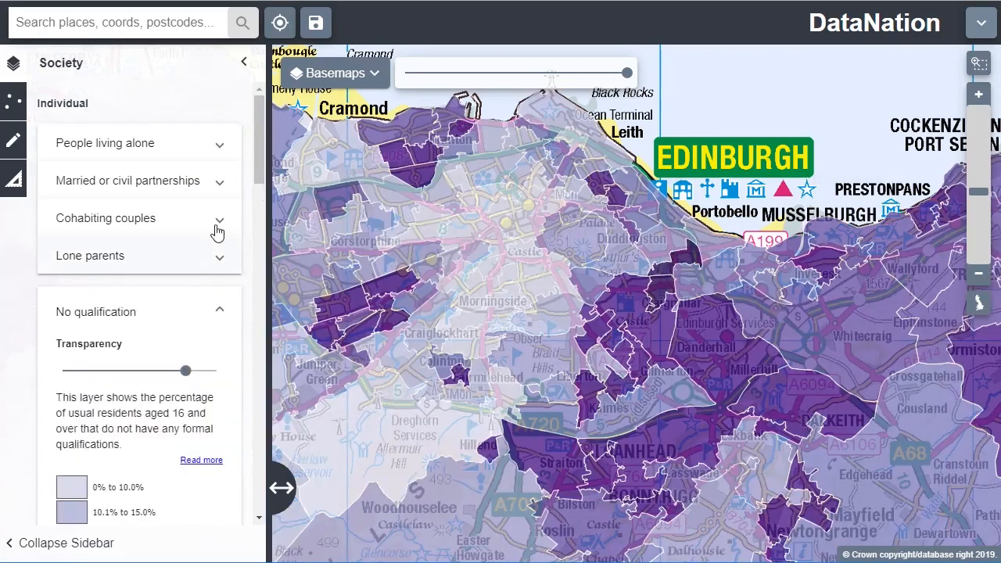
drag(261, 153, 260, 201)
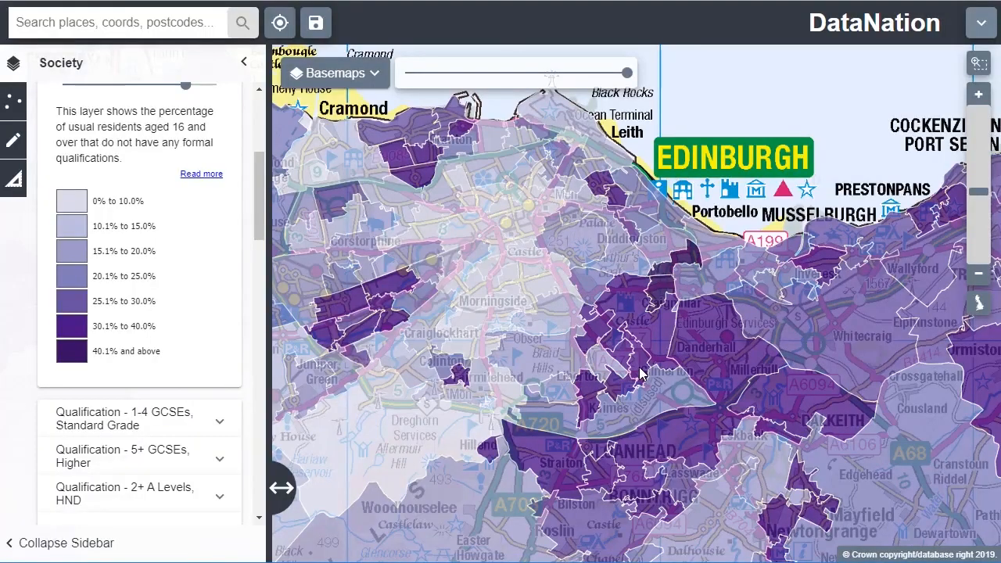
Select the dark-shaded Drylaw area in northwest Edinburgh to read its qualification figures.
drag(559, 344, 649, 338)
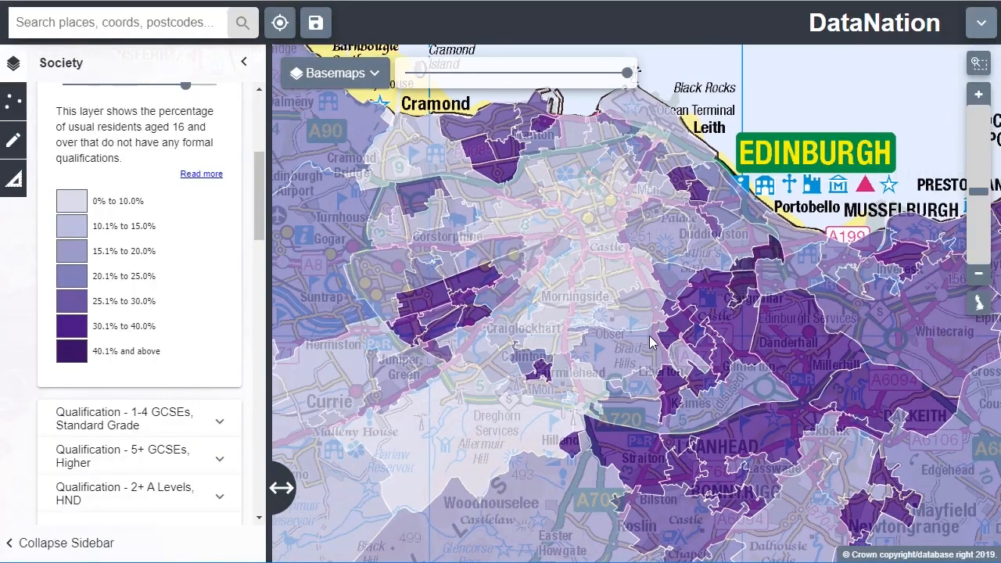
scroll(444, 341, up, 1)
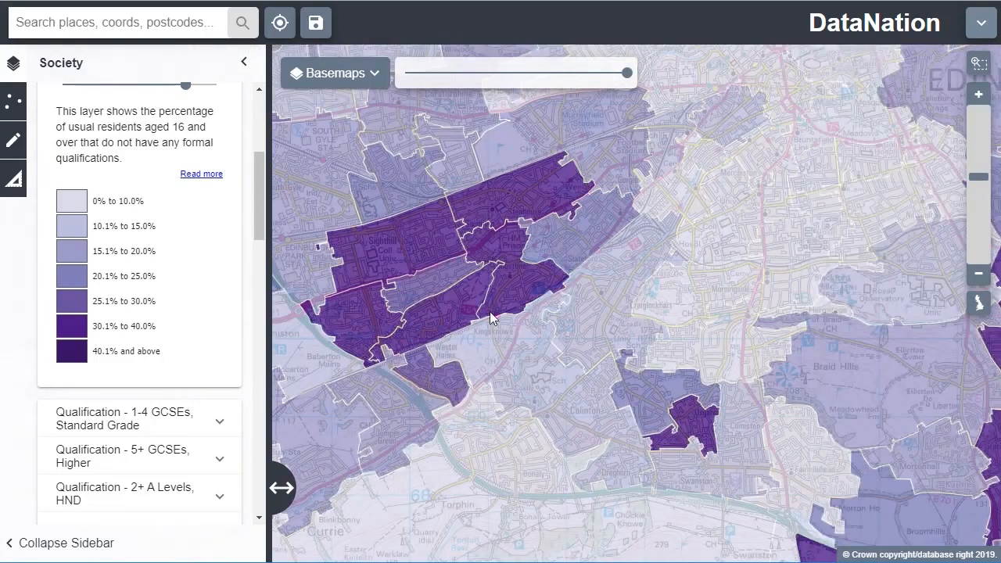
drag(637, 201, 637, 286)
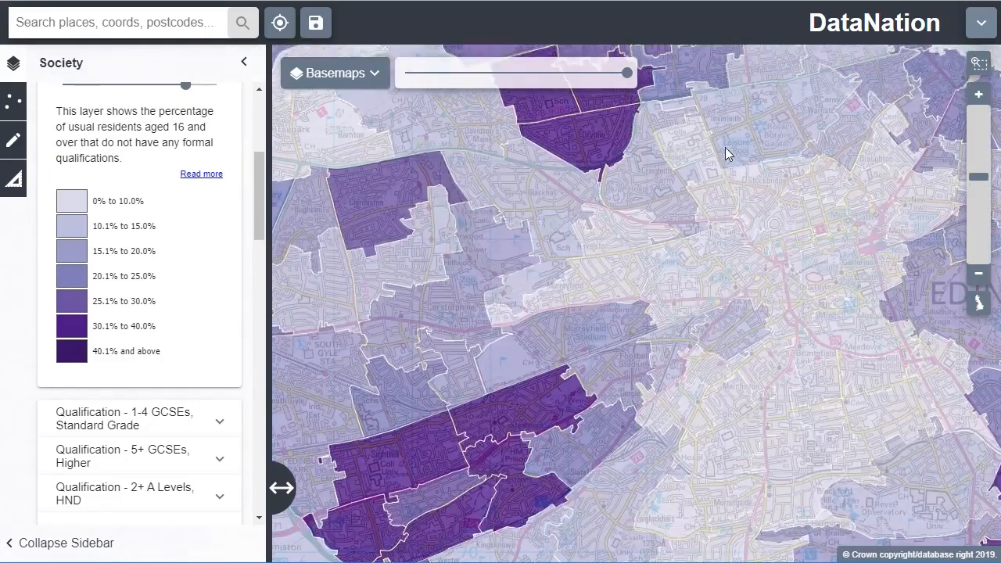
drag(726, 152, 622, 304)
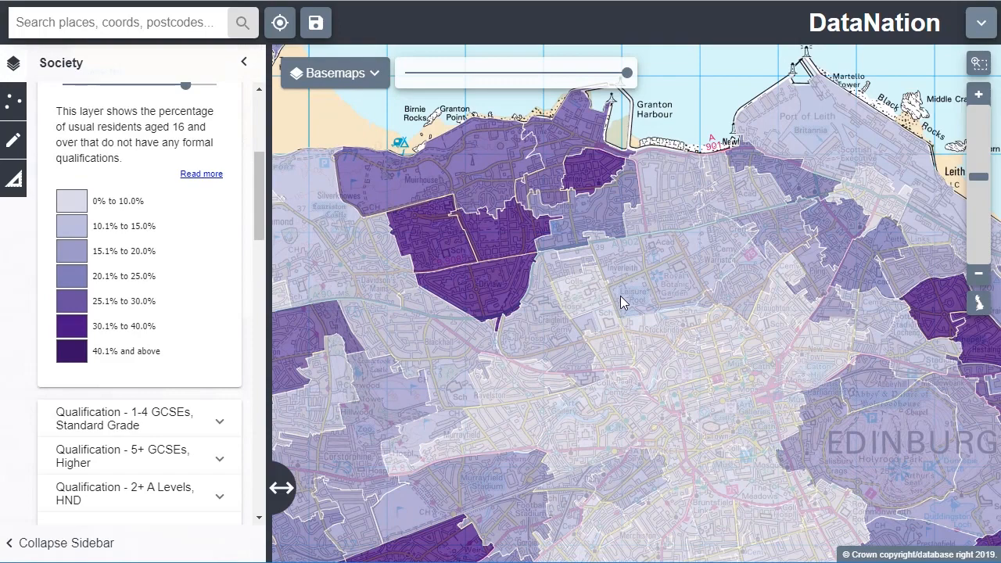
click(496, 293)
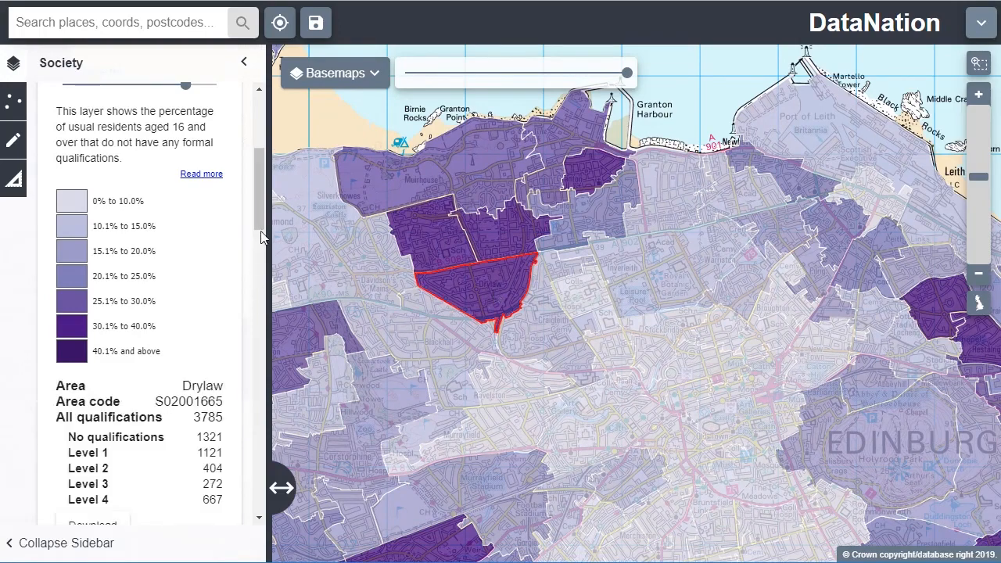
View Drylaw's full qualifications breakdown as a pie chart and inspect its Level 3 slice.
drag(261, 205, 261, 237)
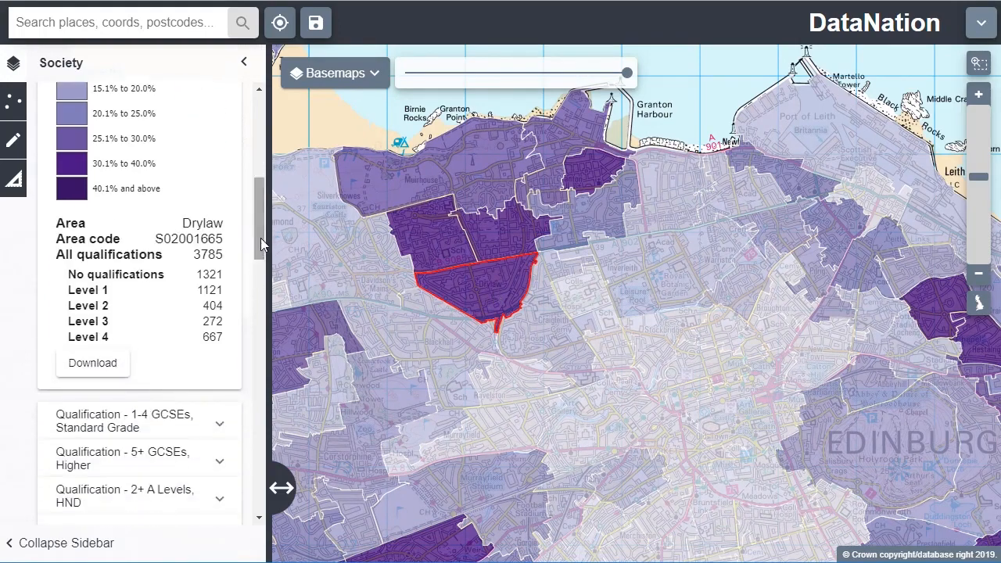
click(94, 305)
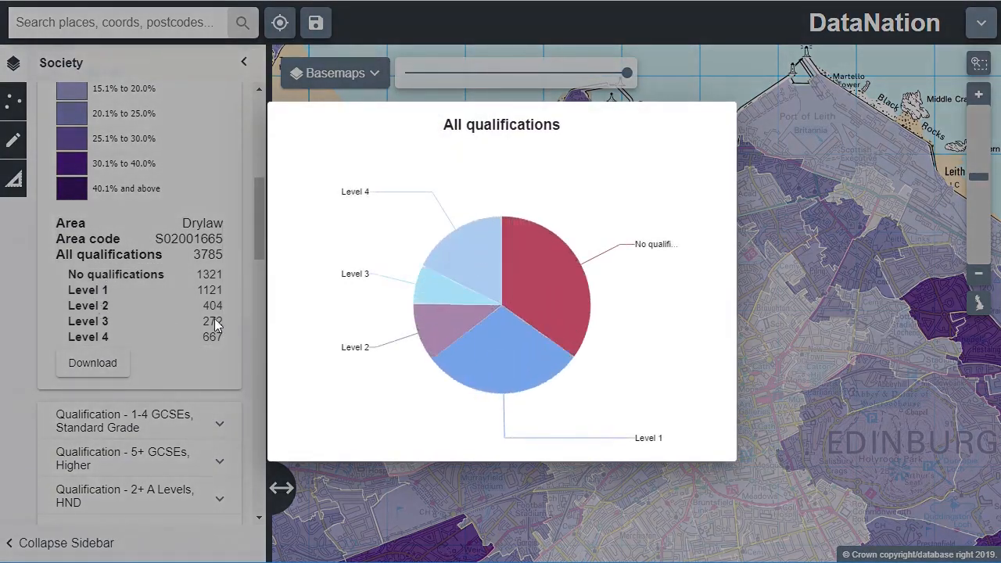
mouse_move(430, 292)
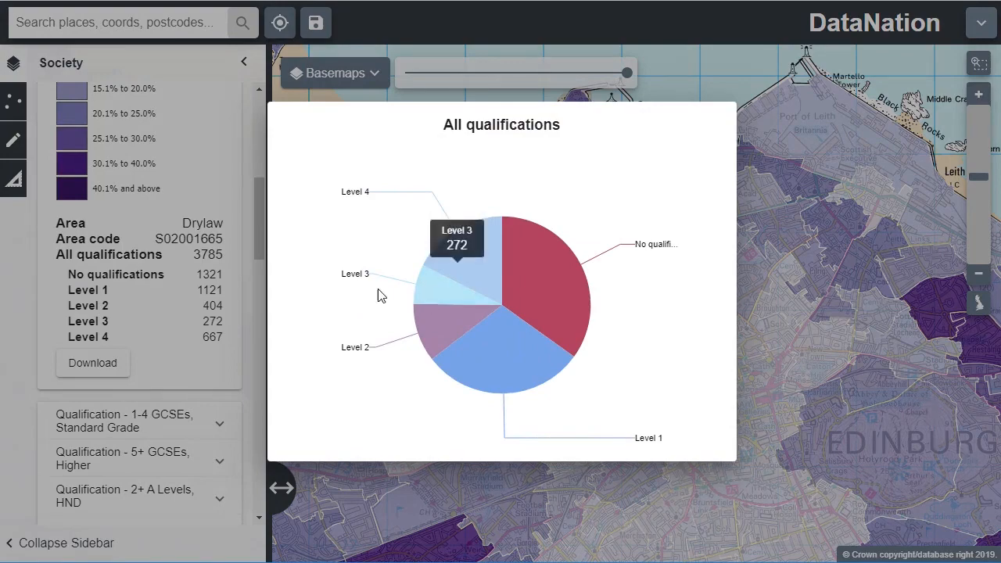
click(119, 300)
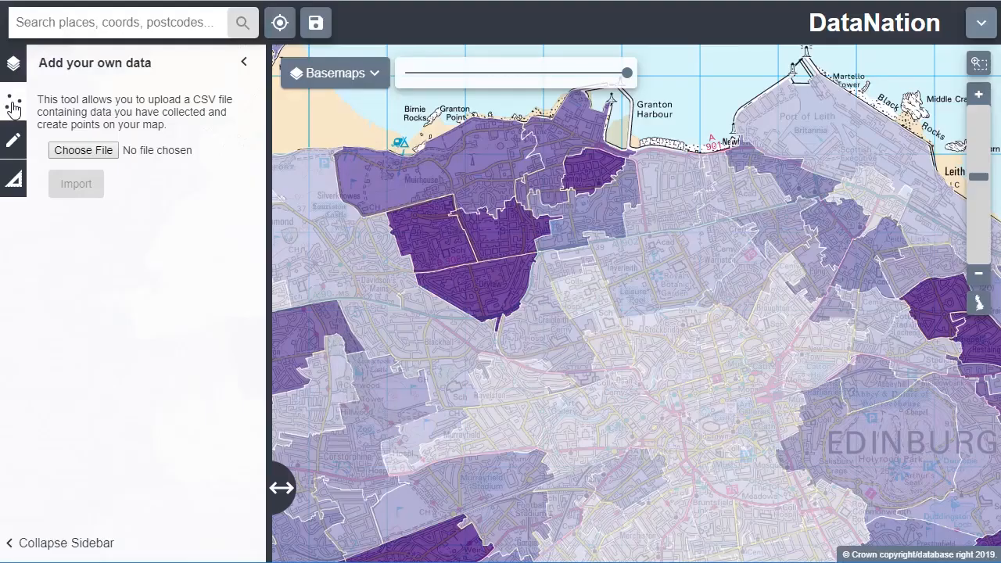
Import PEF Edin 100k.csv through the tool for adding your own data so its records appear as points.
click(84, 154)
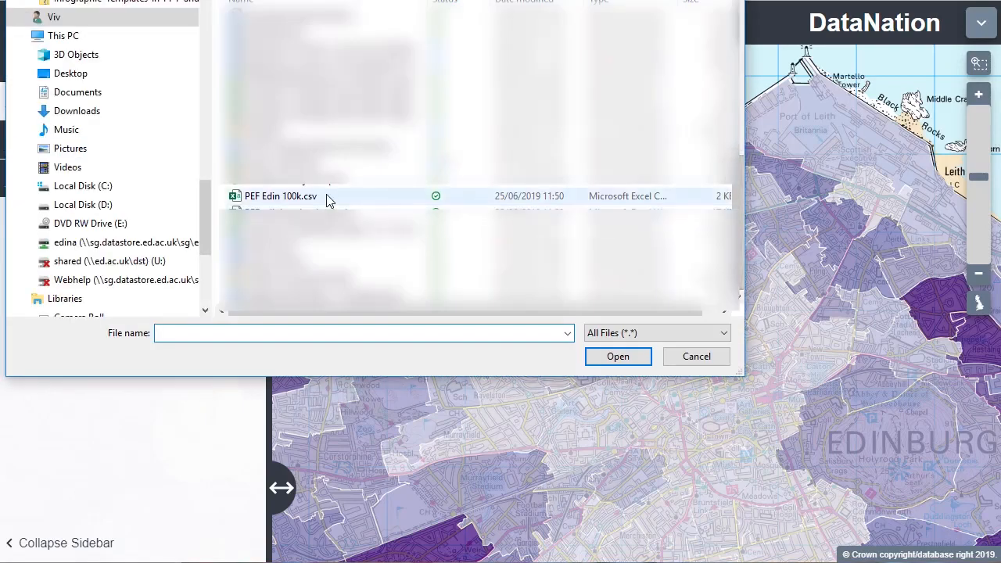
click(327, 199)
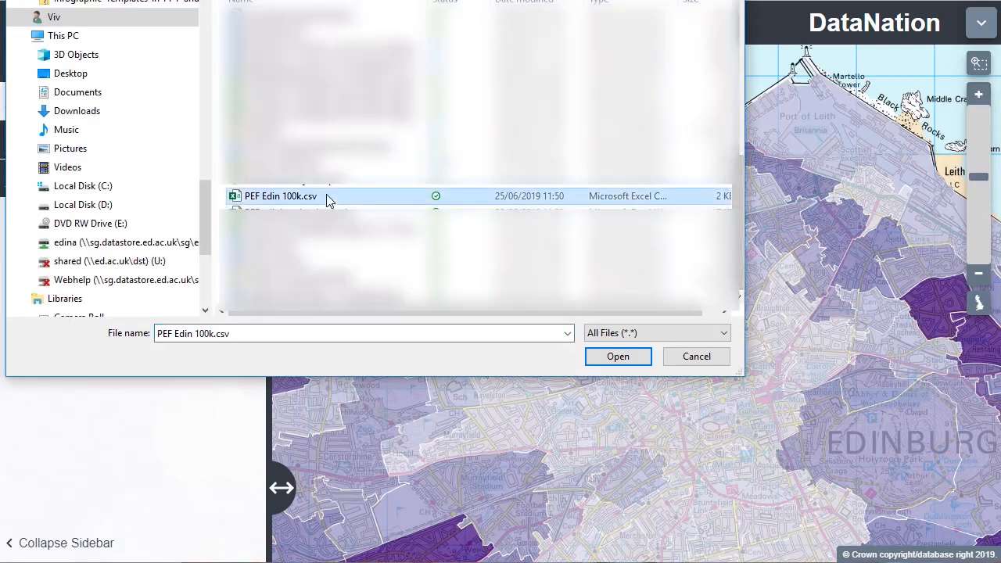
click(625, 360)
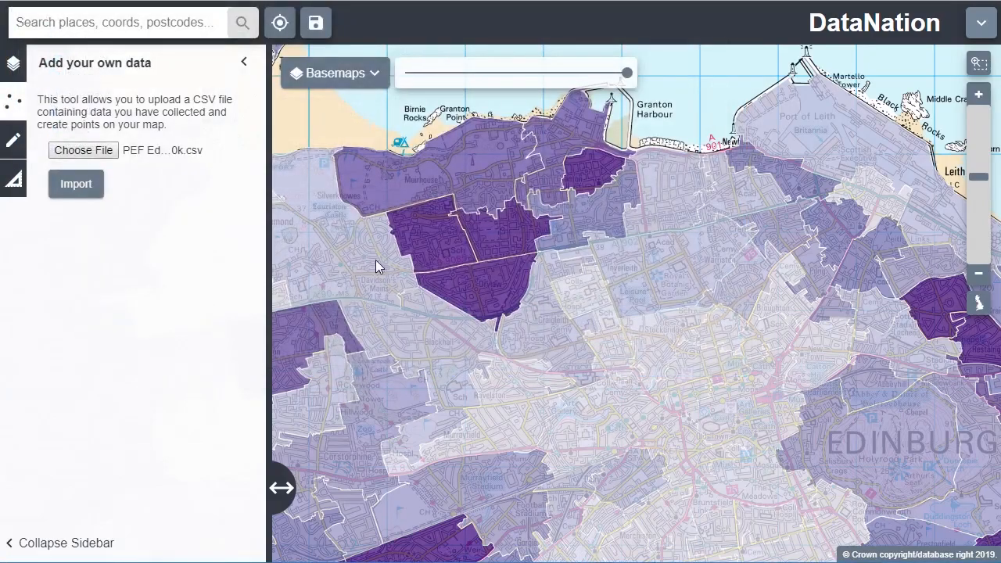
click(77, 188)
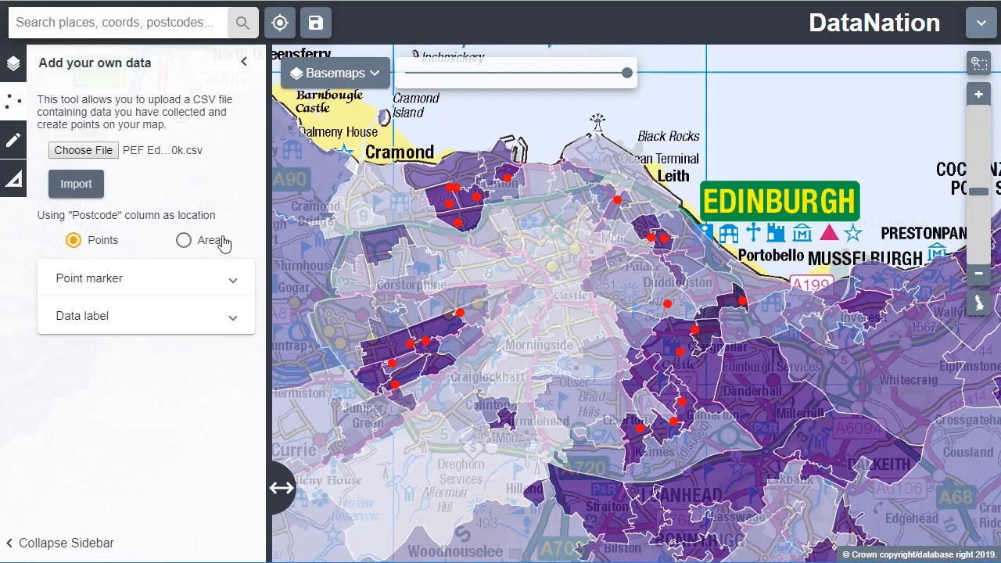
Style the imported point markers by Stage, using a diamond for Secondary.
click(226, 282)
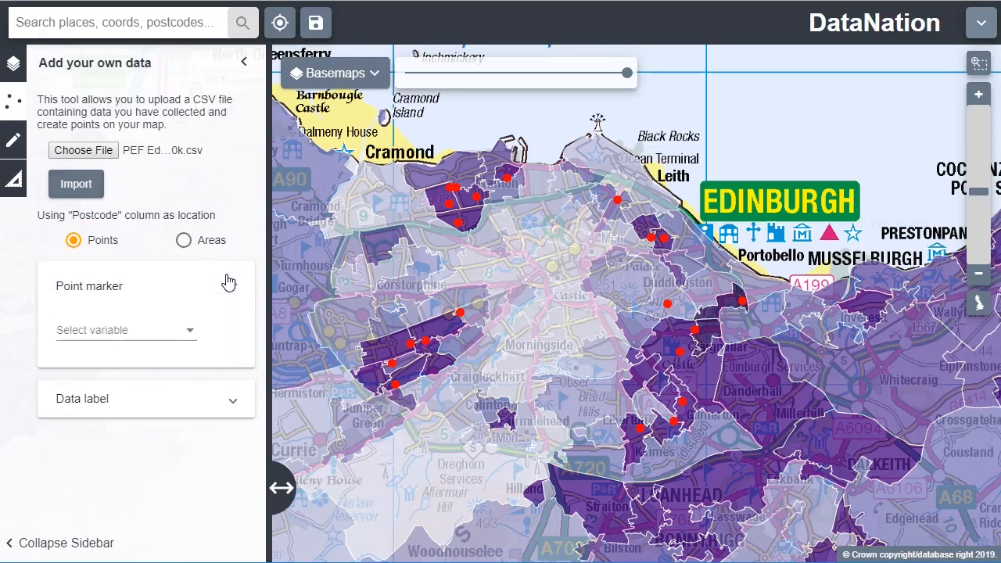
click(188, 335)
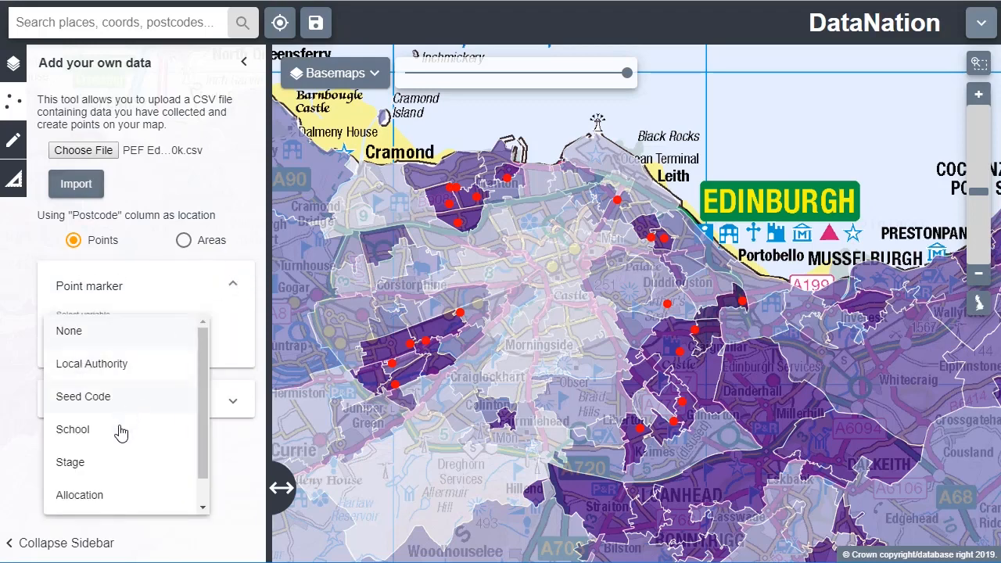
click(118, 462)
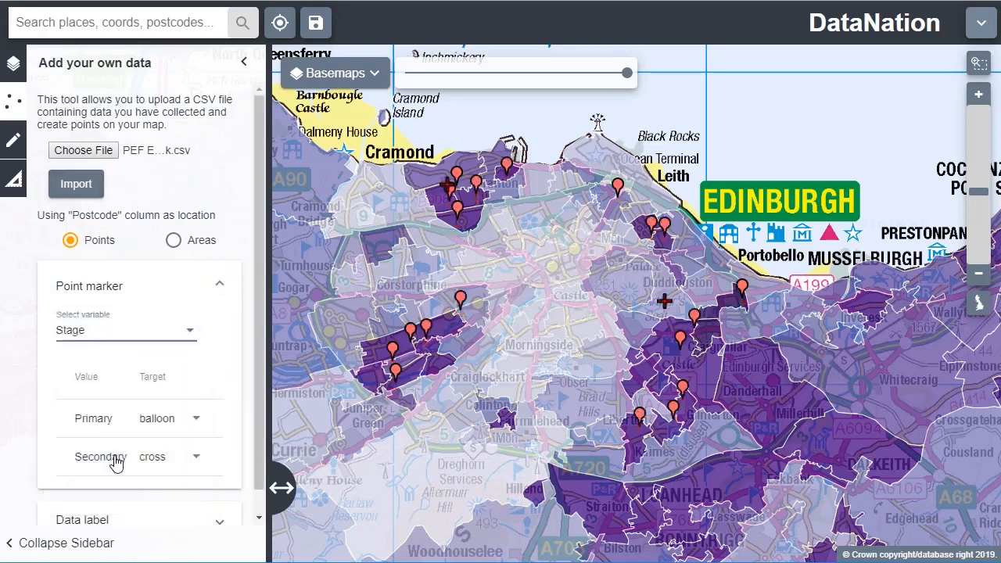
click(194, 461)
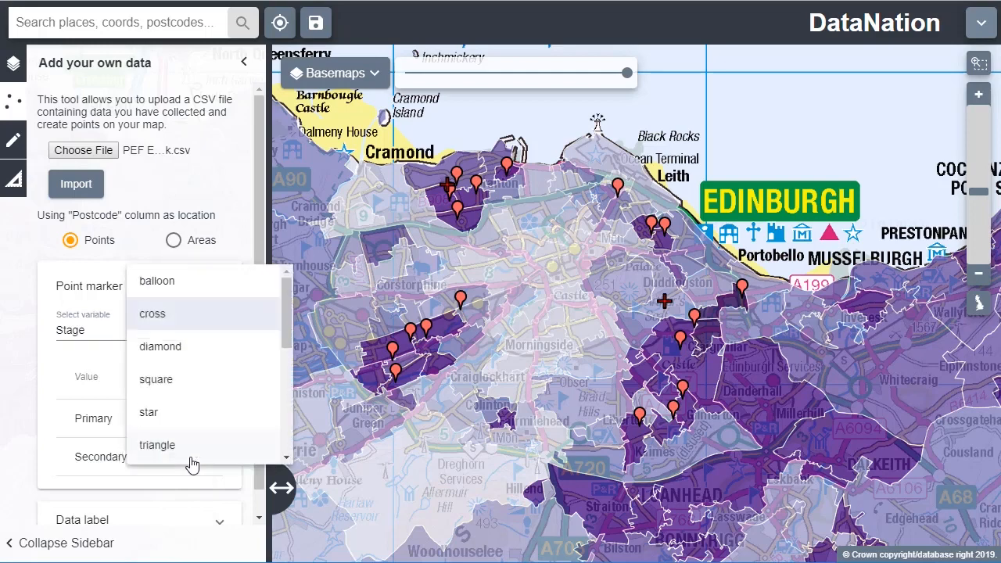
click(183, 356)
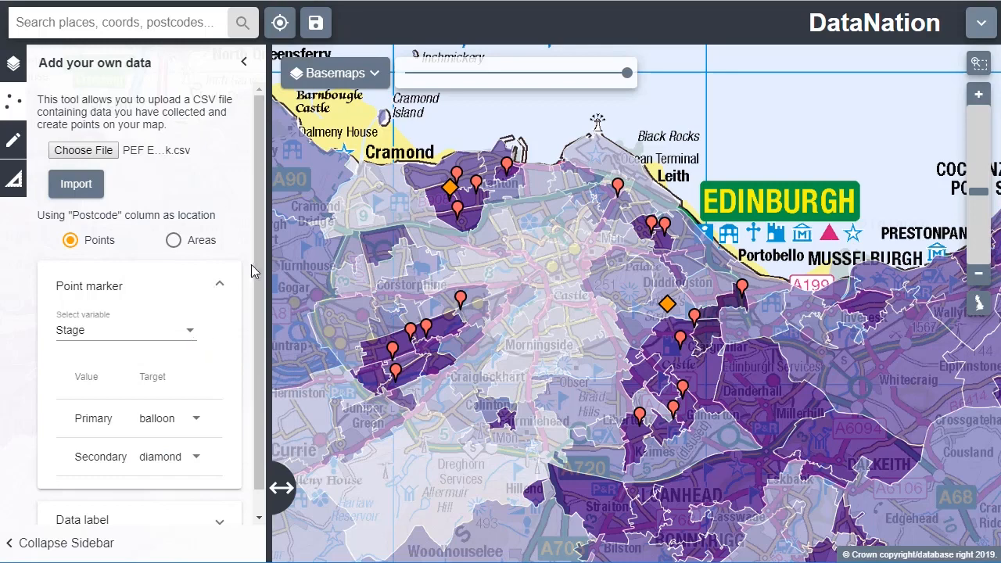
Label the imported points with their Allocation values.
scroll(251, 307, down, 2)
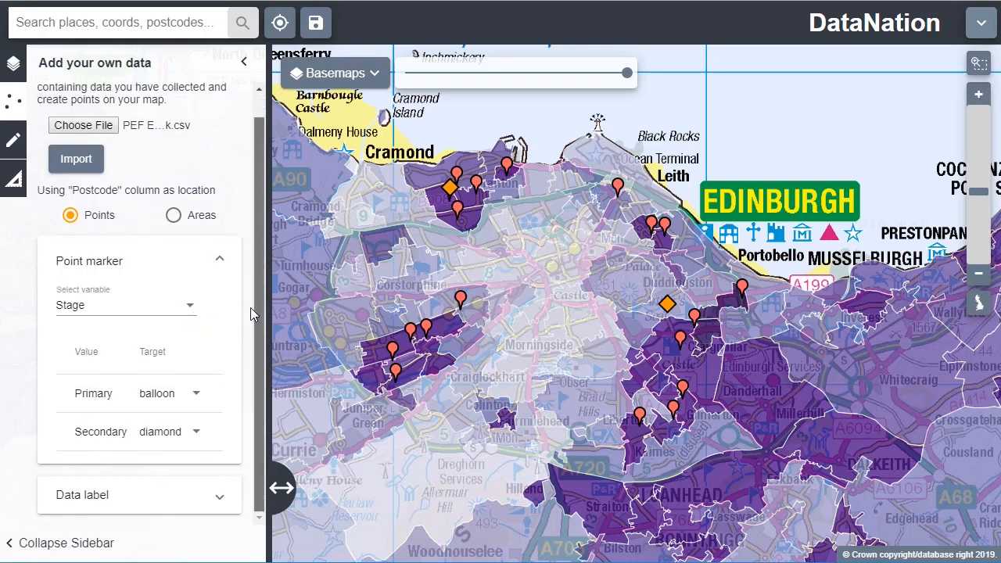
click(218, 498)
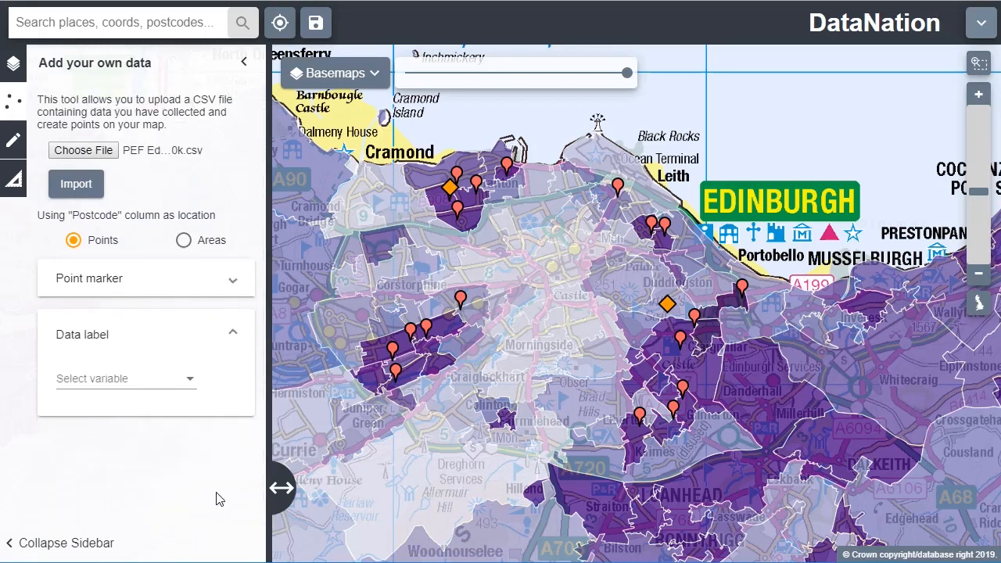
click(190, 385)
click(146, 369)
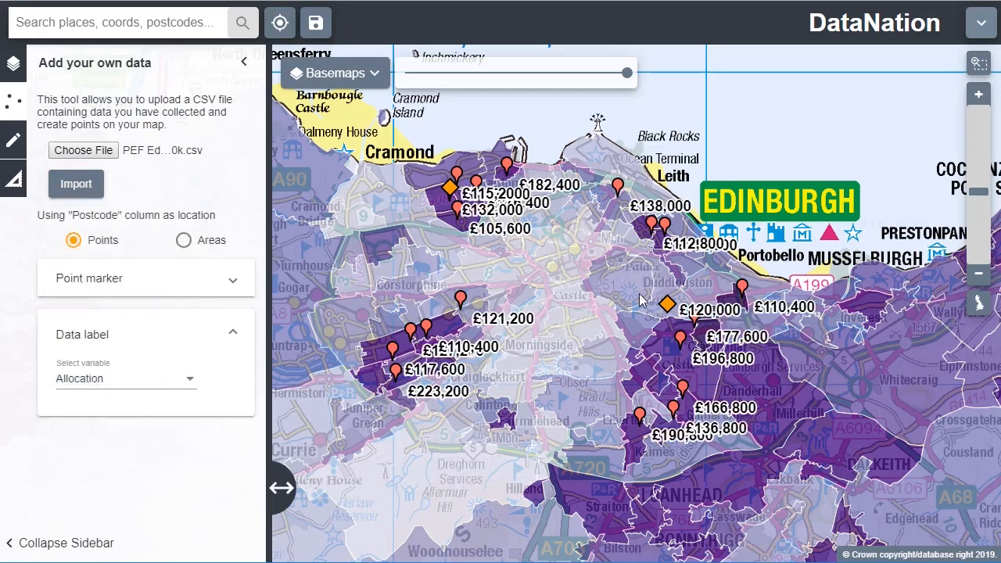
Examine the marker information for the Craigmillar point down to its Allocation and Postcode, then close it.
drag(640, 299, 587, 308)
scroll(615, 338, up, 2)
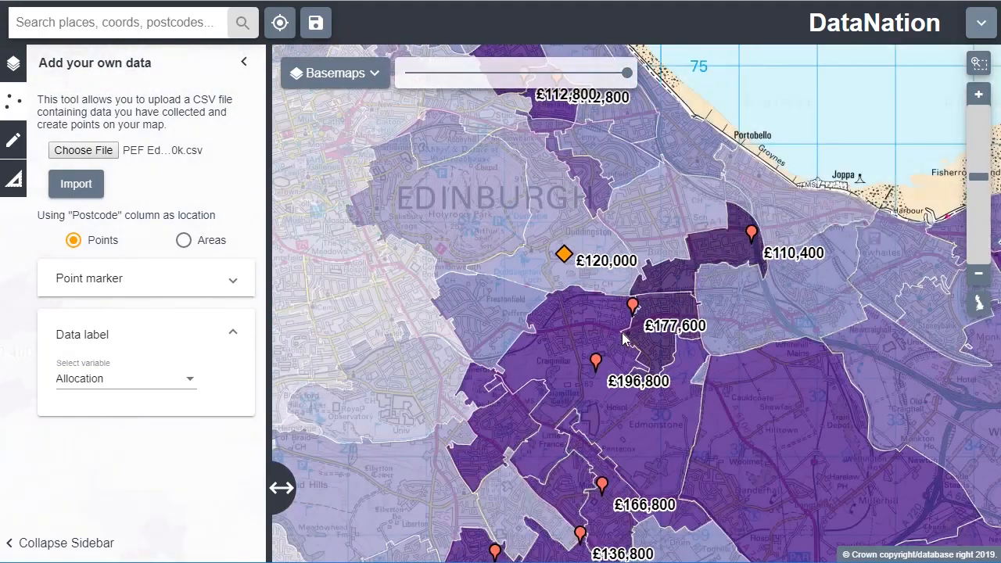
scroll(623, 342, up, 1)
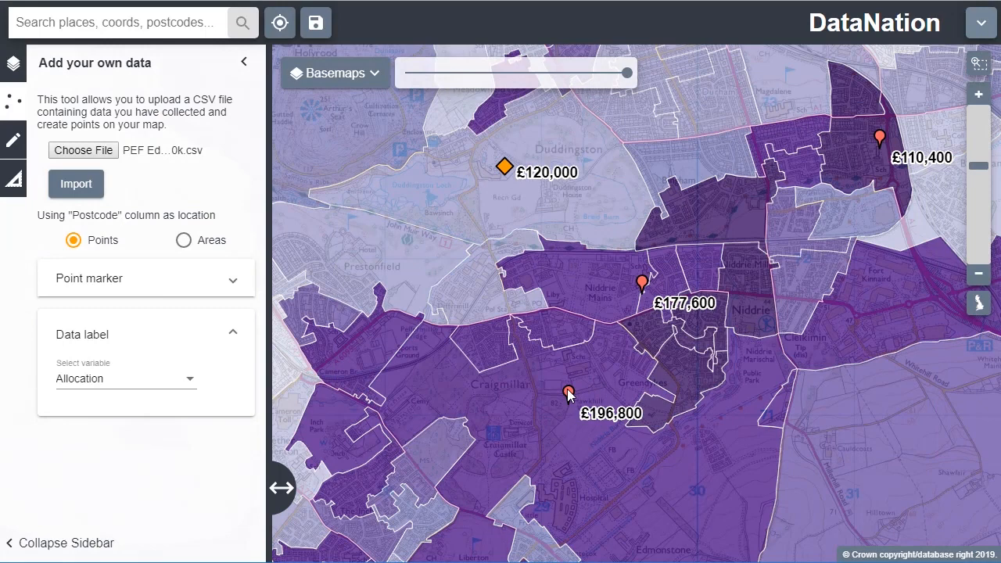
click(569, 393)
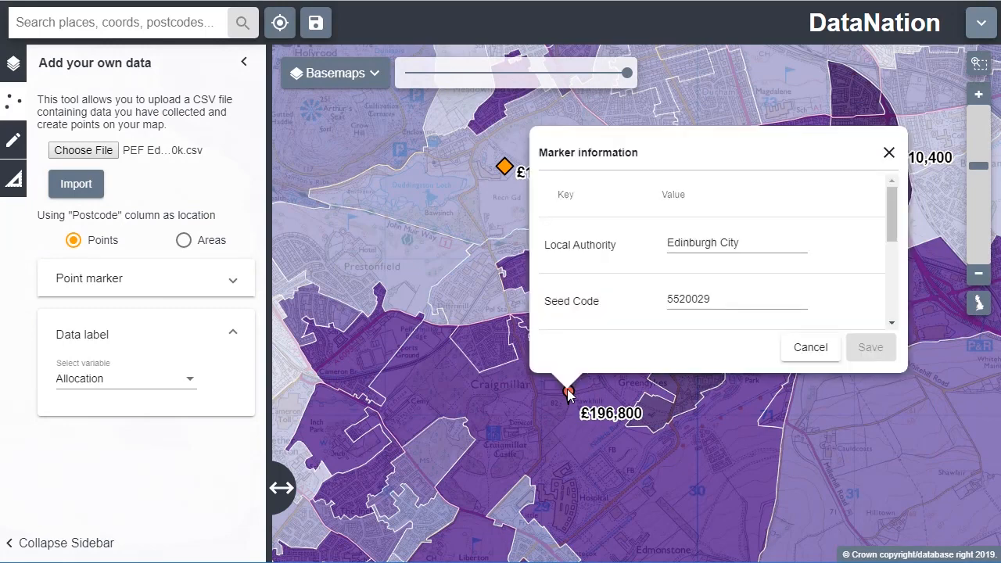
drag(893, 211, 889, 291)
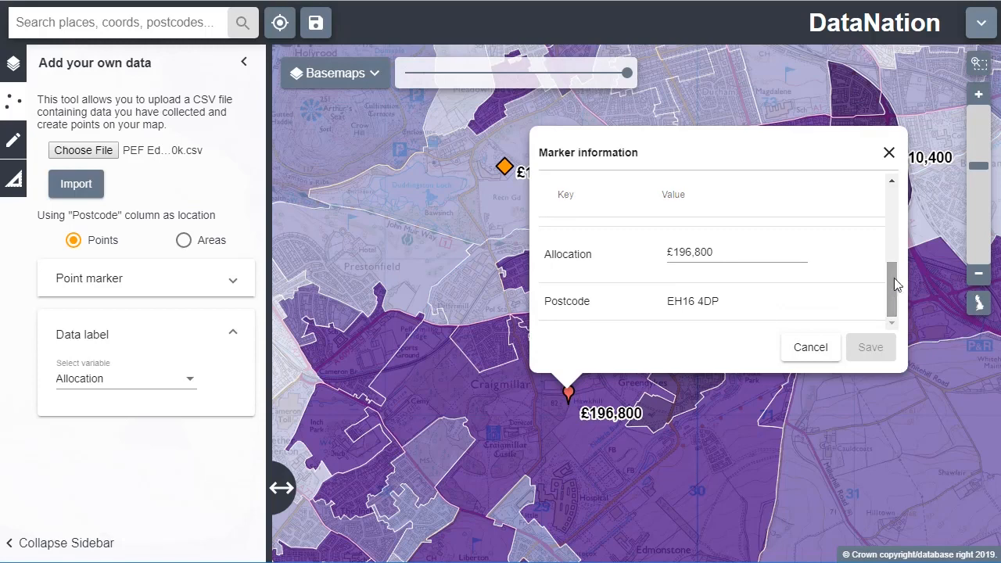
key(Escape)
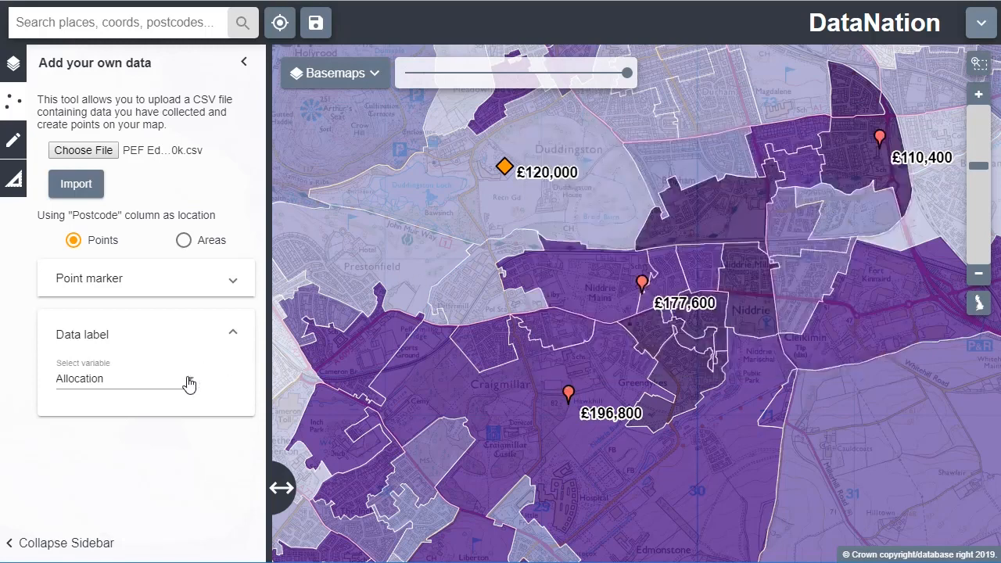
Remove the data labels from the imported points by setting their label variable to None.
click(190, 380)
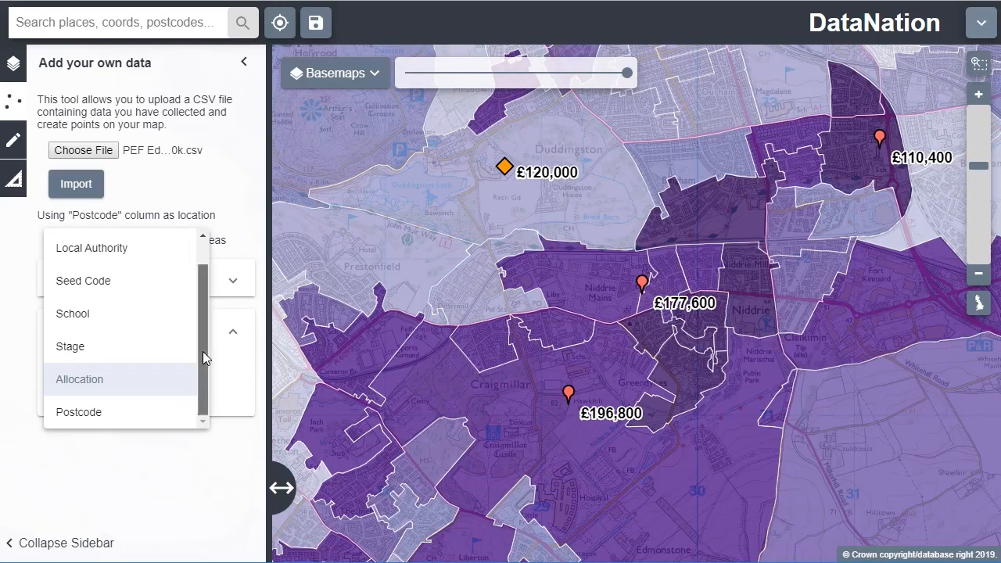
drag(203, 352, 197, 290)
click(147, 254)
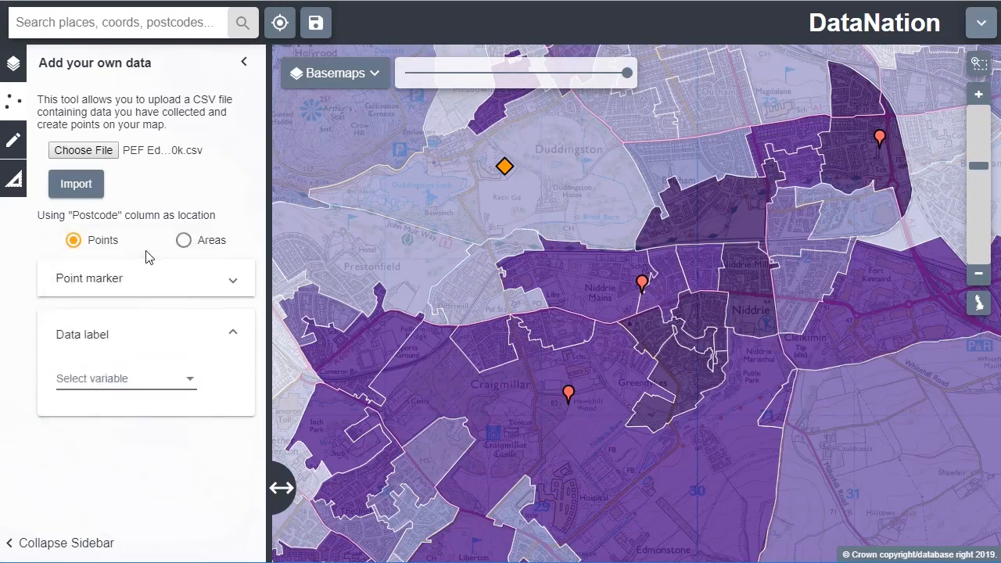
Turn off the No qualification layer in the Society data with all of Edinburgh in view.
scroll(757, 364, down, 1)
scroll(757, 365, down, 1)
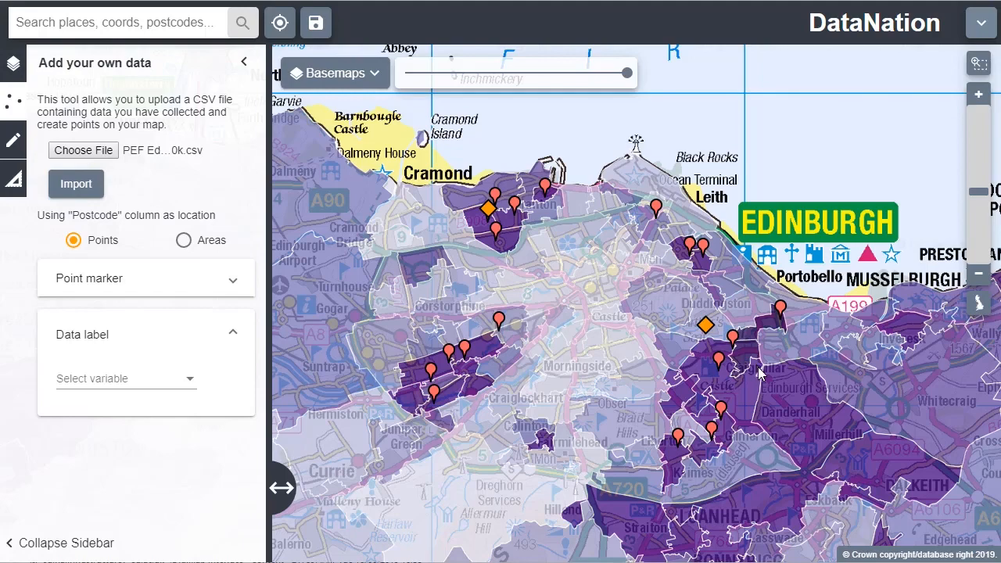
click(12, 66)
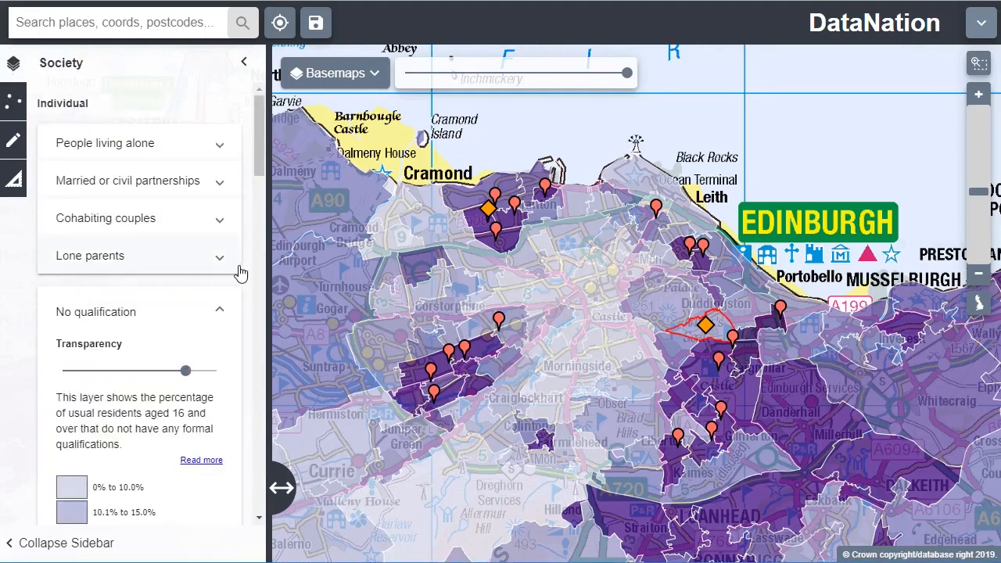
click(224, 312)
View the Households with no cars layer, then the Households that are socially rented layer, beneath the imported points.
scroll(224, 313, down, 3)
scroll(224, 312, down, 10)
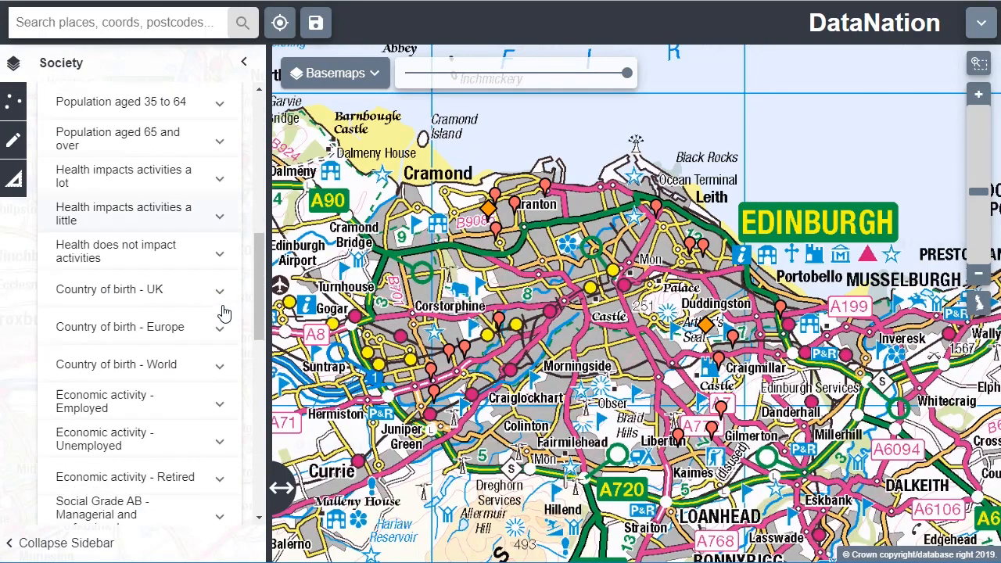
click(183, 184)
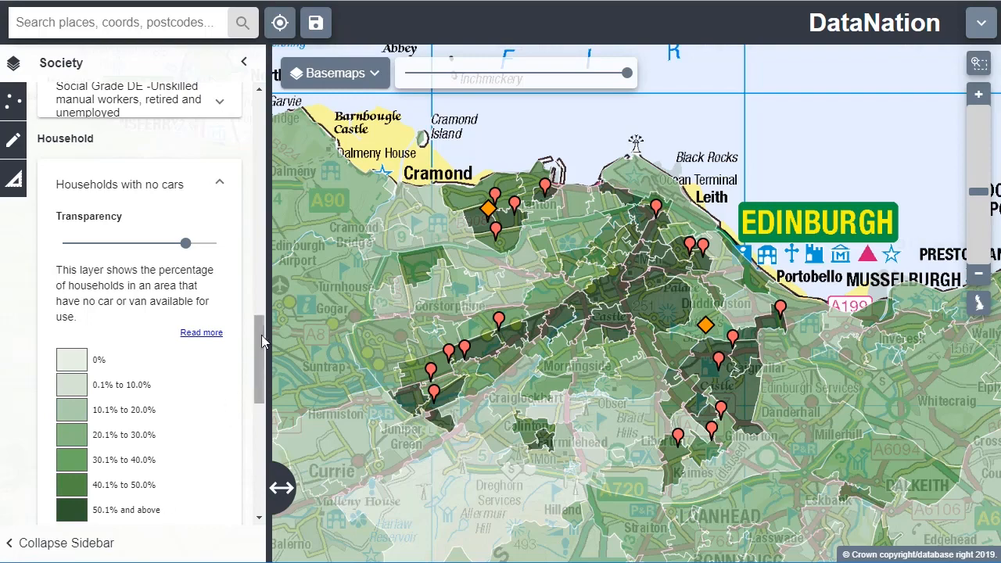
drag(256, 360, 264, 427)
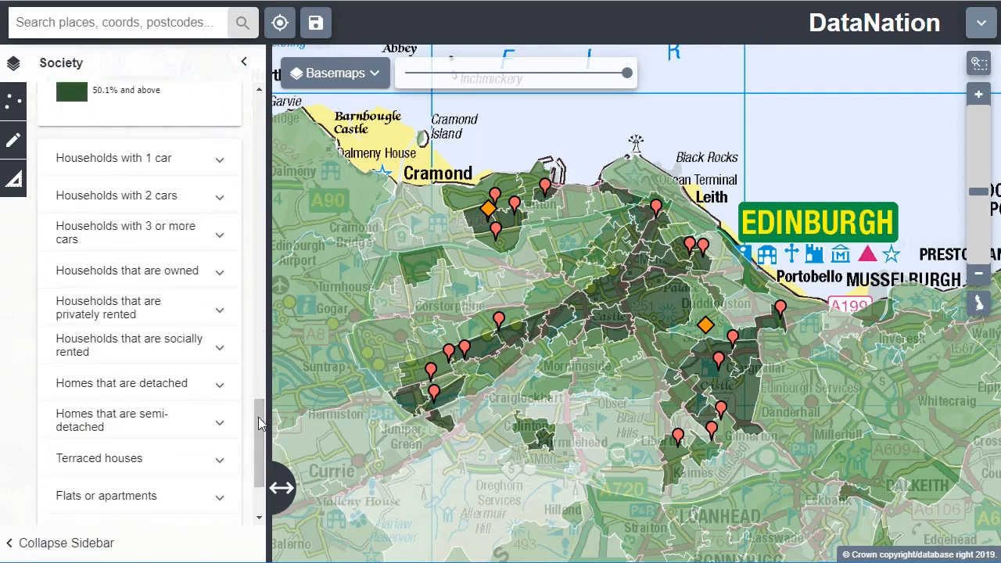
click(183, 353)
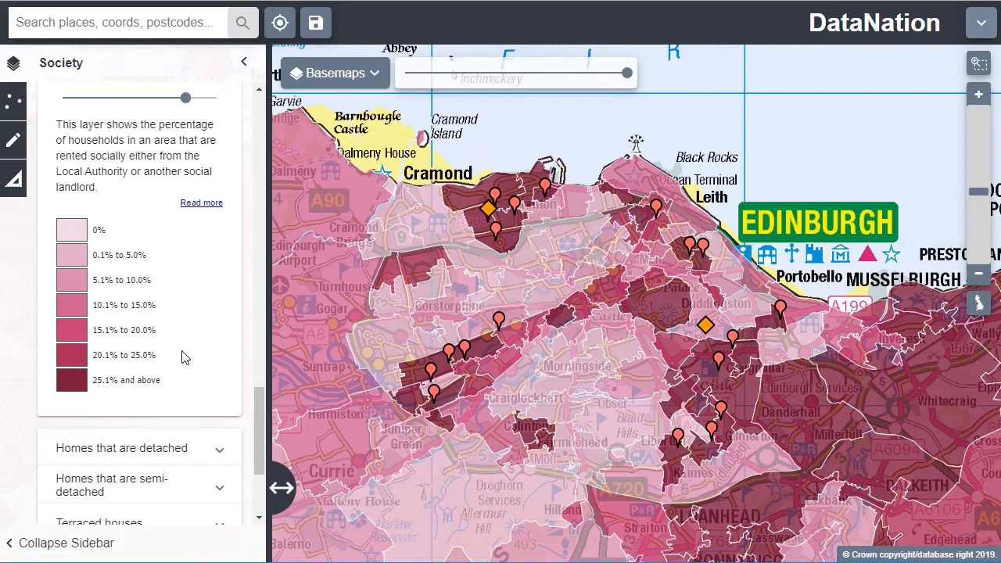
Display the Neighbourhood descriptions layer over Edinburgh and bring its complete classification legend into view.
drag(259, 427, 243, 478)
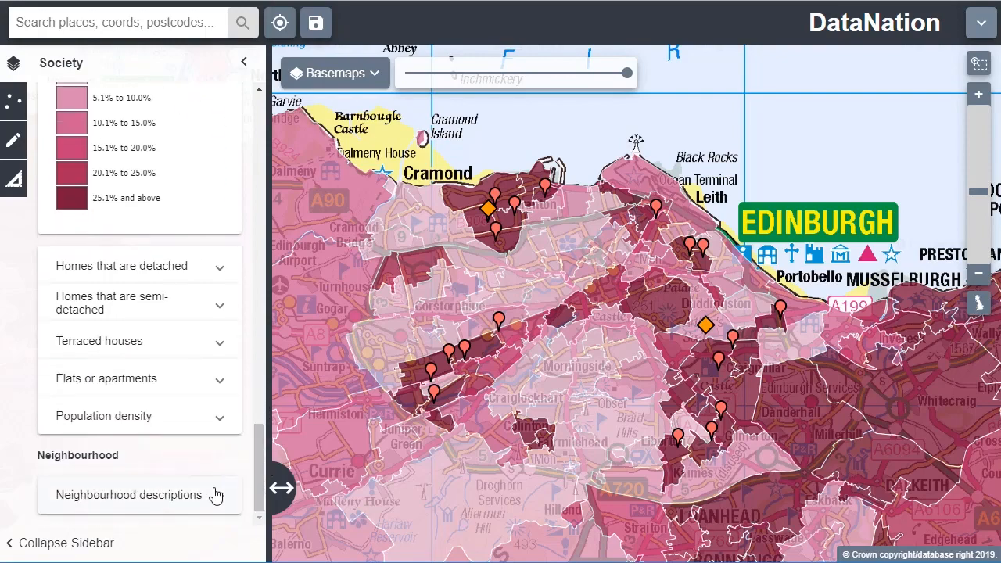
click(215, 495)
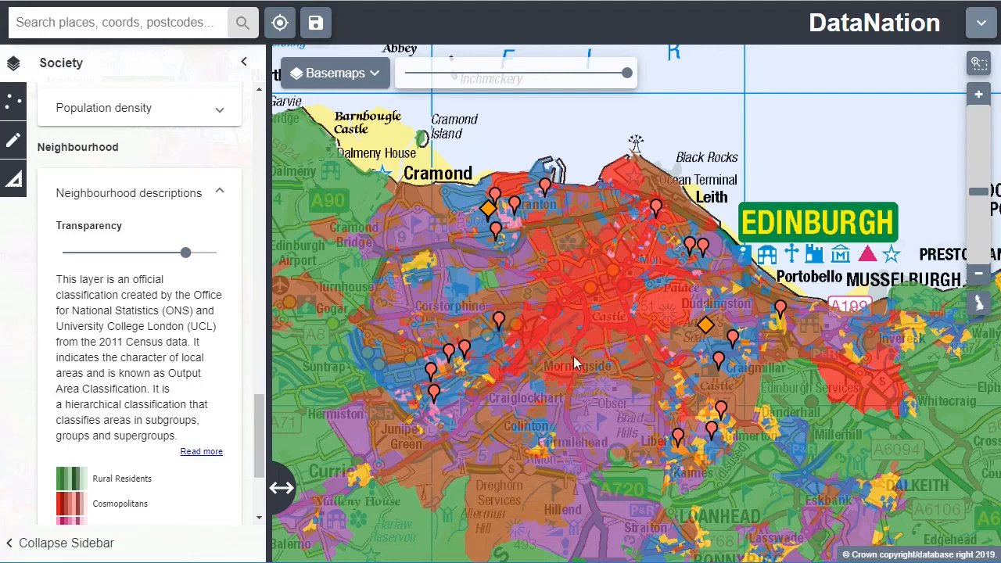
drag(262, 423, 262, 456)
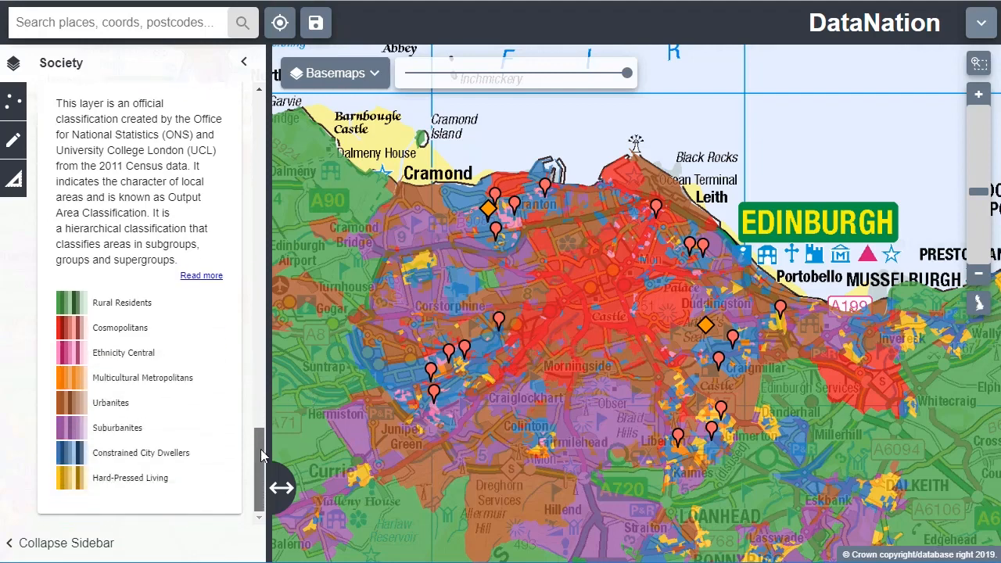
Select a small neighbourhood beside the imported point west of Kingsknowe Station and read its full description in the Neighbourhood descriptions layer.
scroll(440, 401, up, 2)
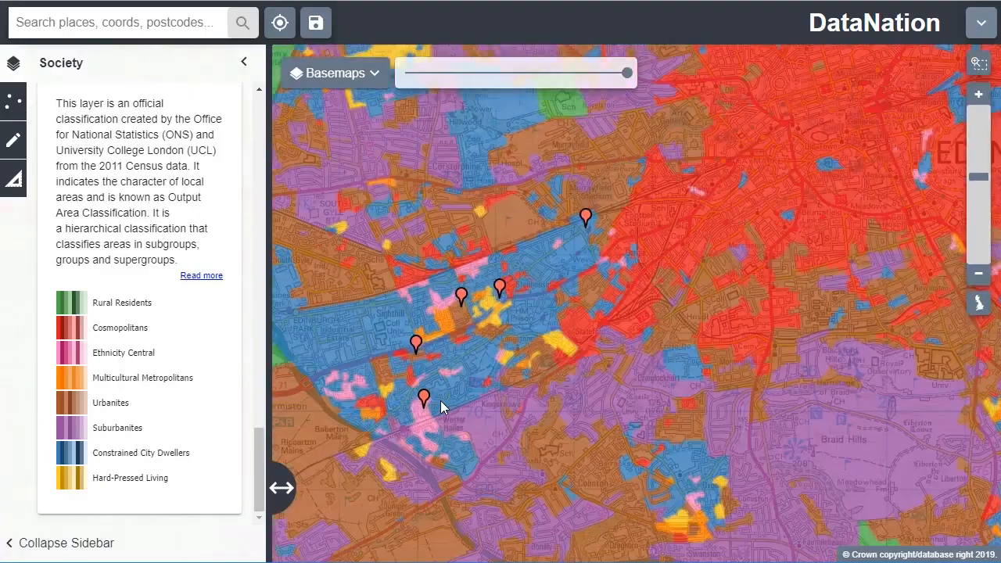
scroll(440, 400, up, 1)
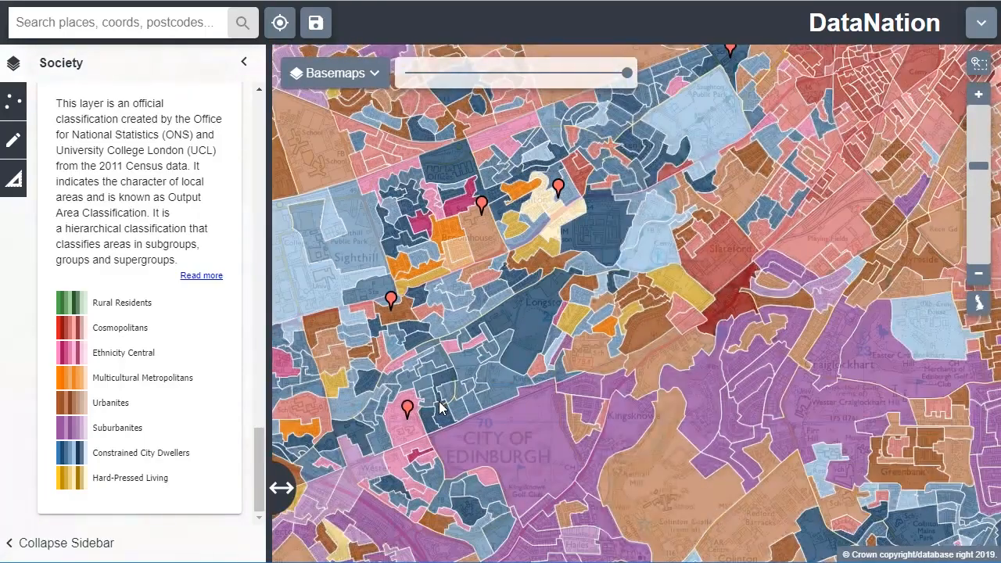
scroll(439, 402, up, 1)
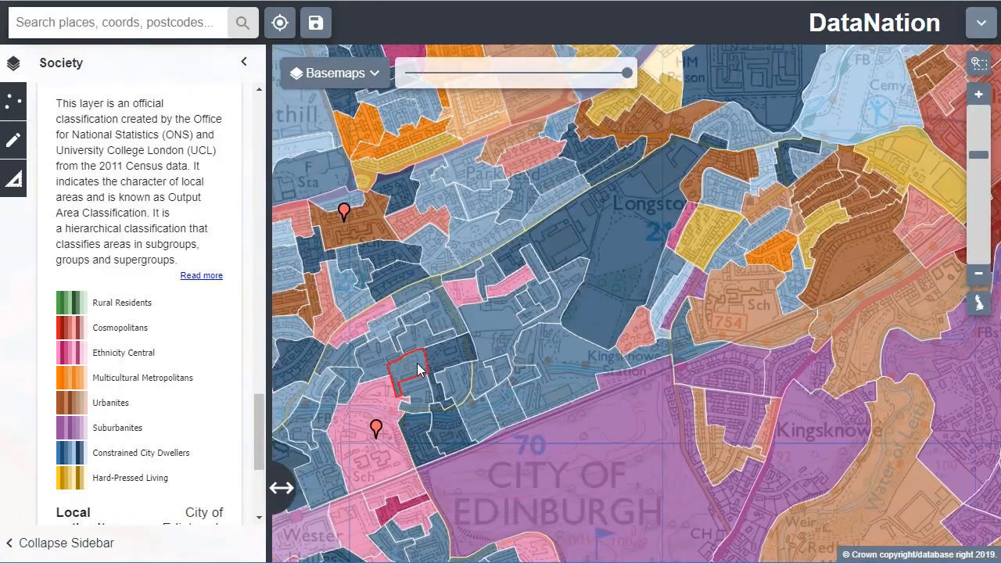
drag(256, 408, 267, 463)
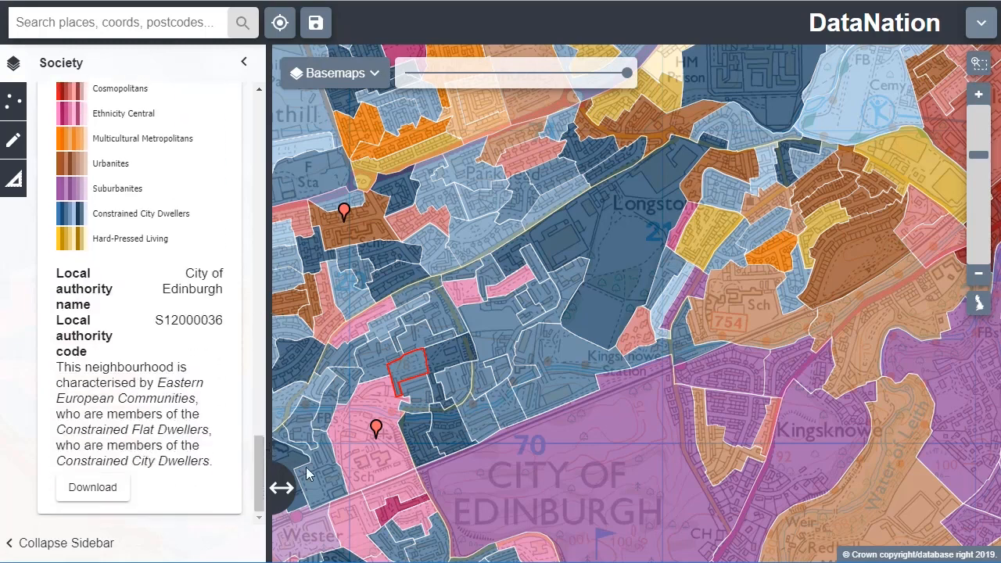
Fade the basemap completely from Today to the 1890s map and view the imported points over historic Edinburgh.
click(376, 232)
click(377, 74)
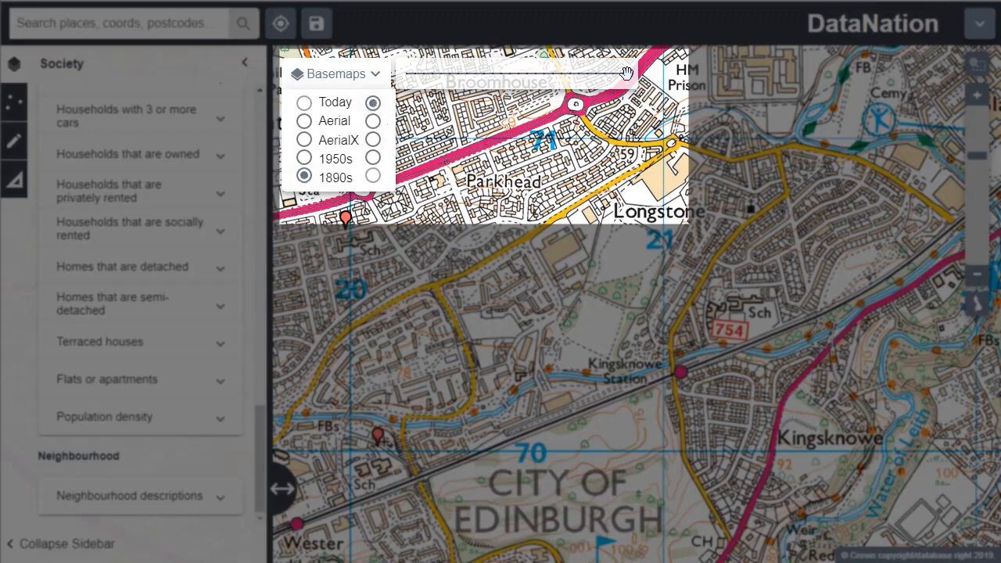
drag(617, 74, 401, 74)
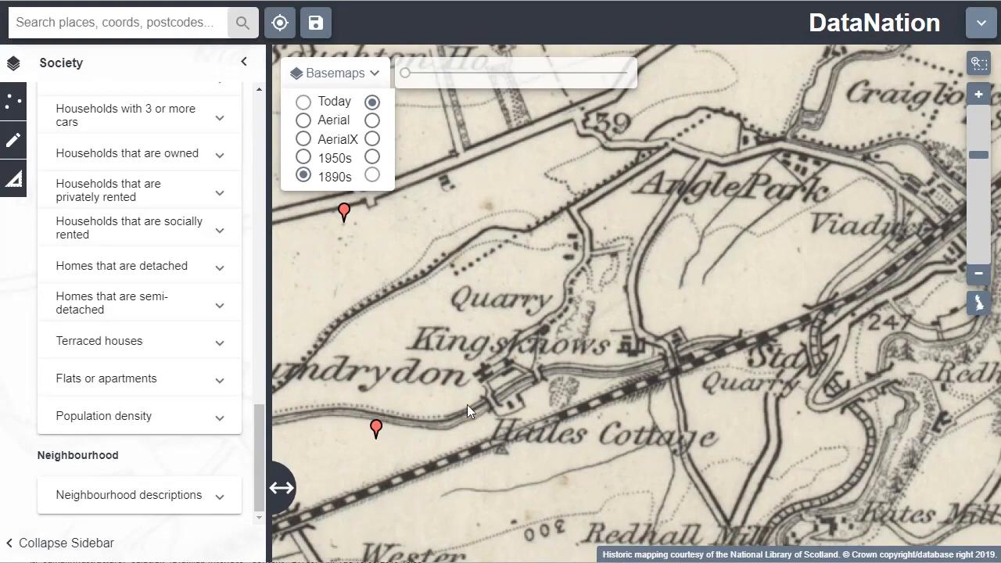
scroll(549, 336, down, 3)
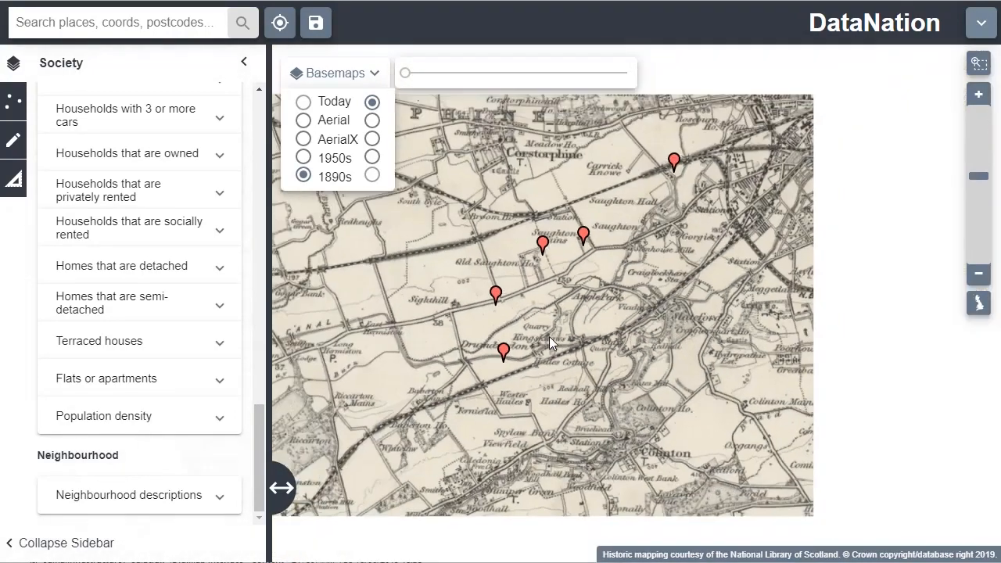
scroll(663, 304, down, 2)
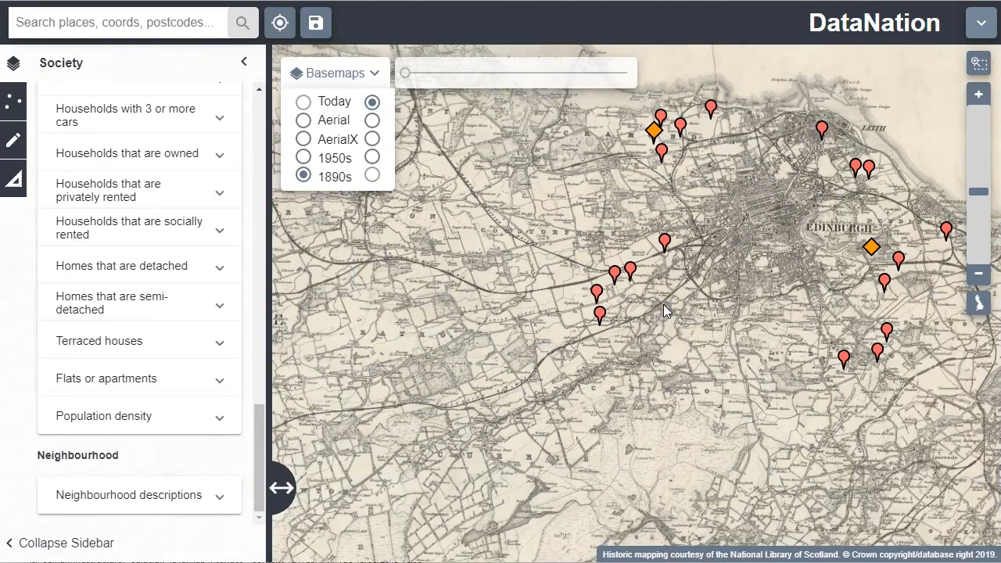
drag(743, 327, 669, 340)
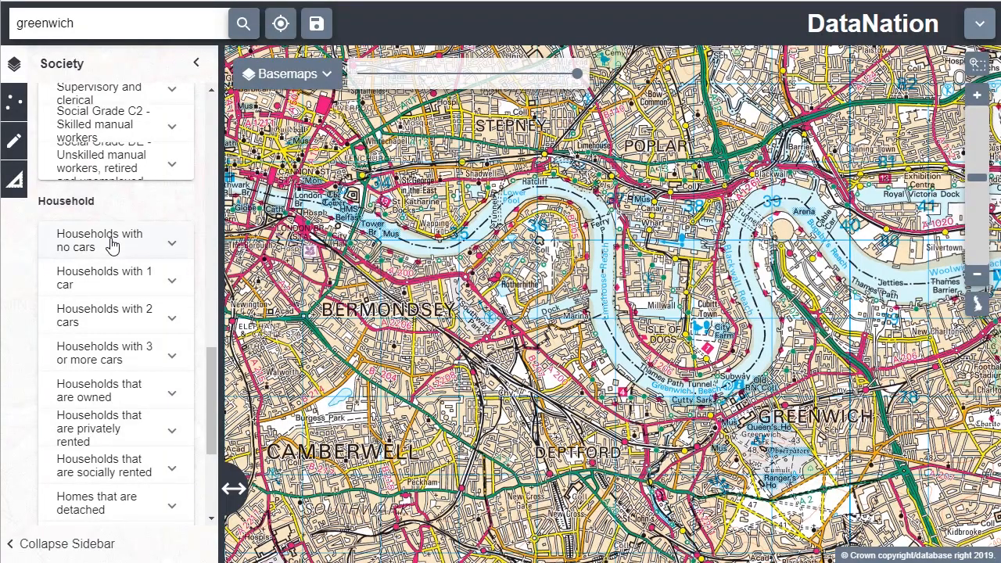
Display the Households with no cars layer over the Greenwich area of London.
click(112, 246)
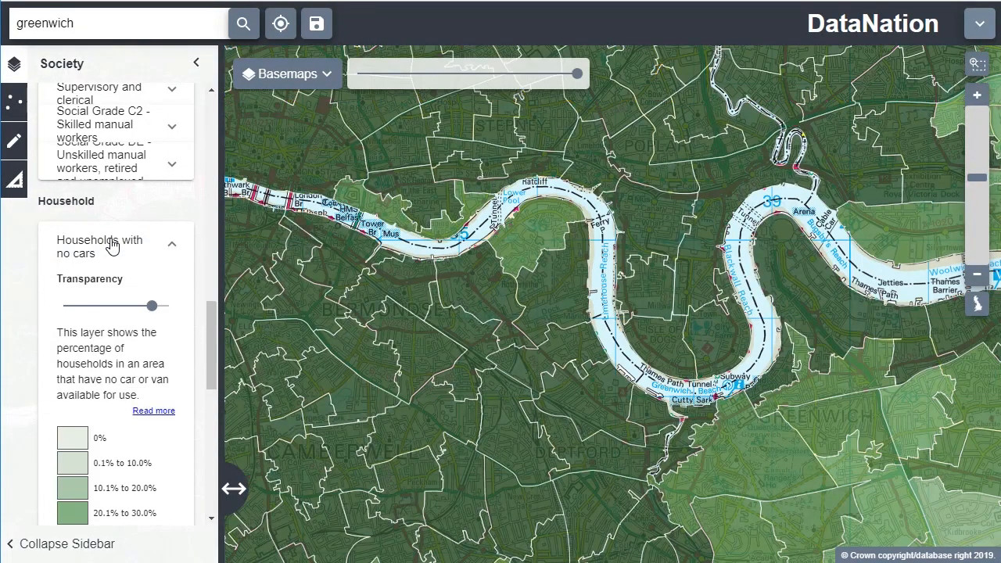